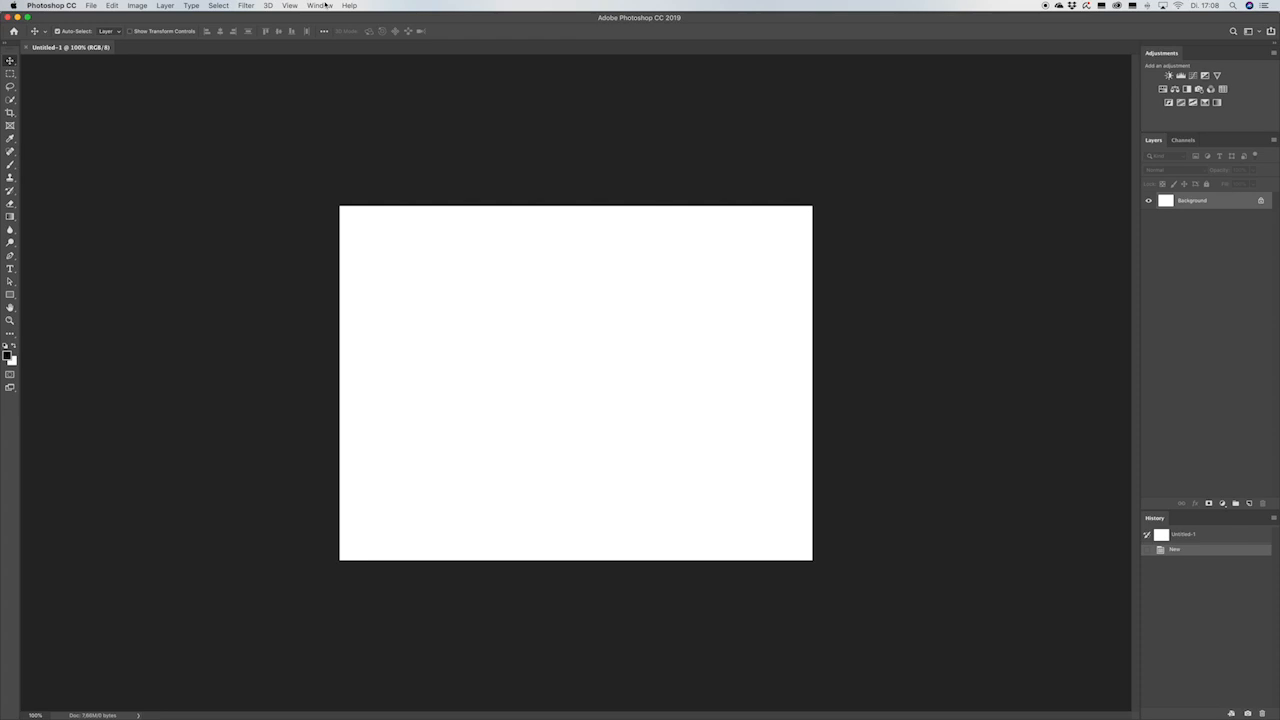
# Open the dialog for creating a new workspace from the current panel layout.
pyautogui.click(320, 5)
pyautogui.moveTo(362, 27)
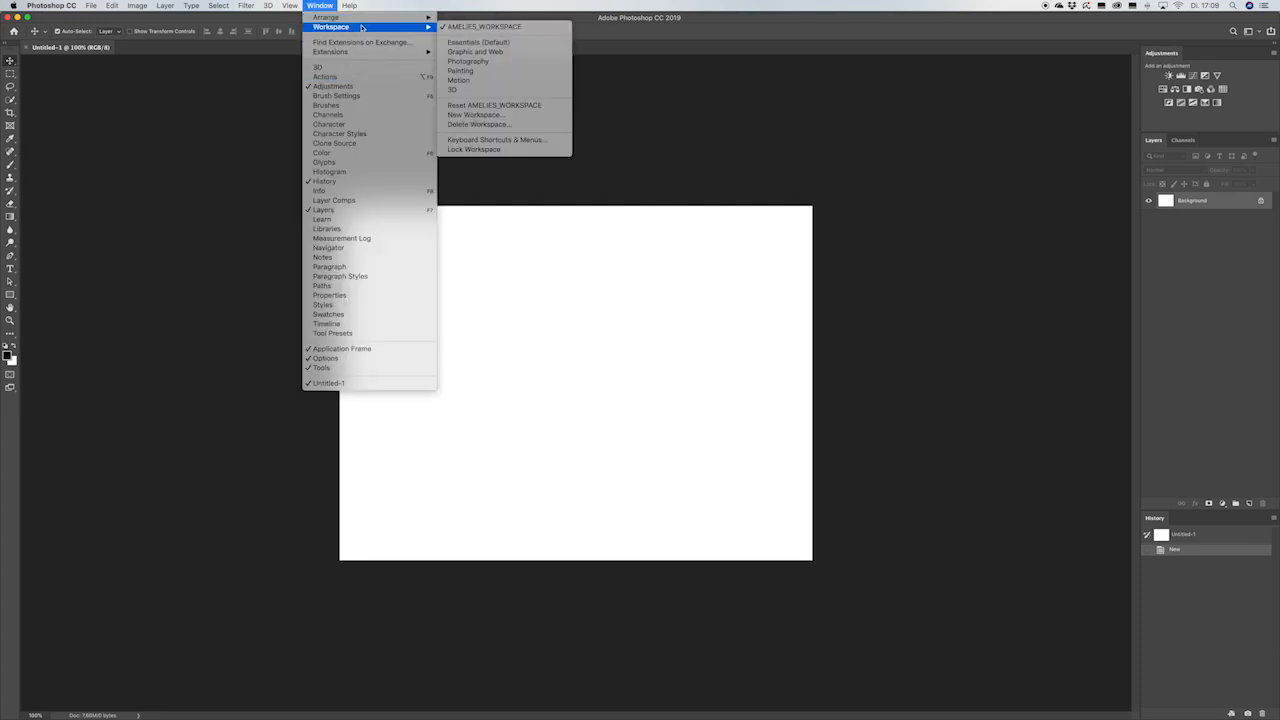
pyautogui.click(478, 114)
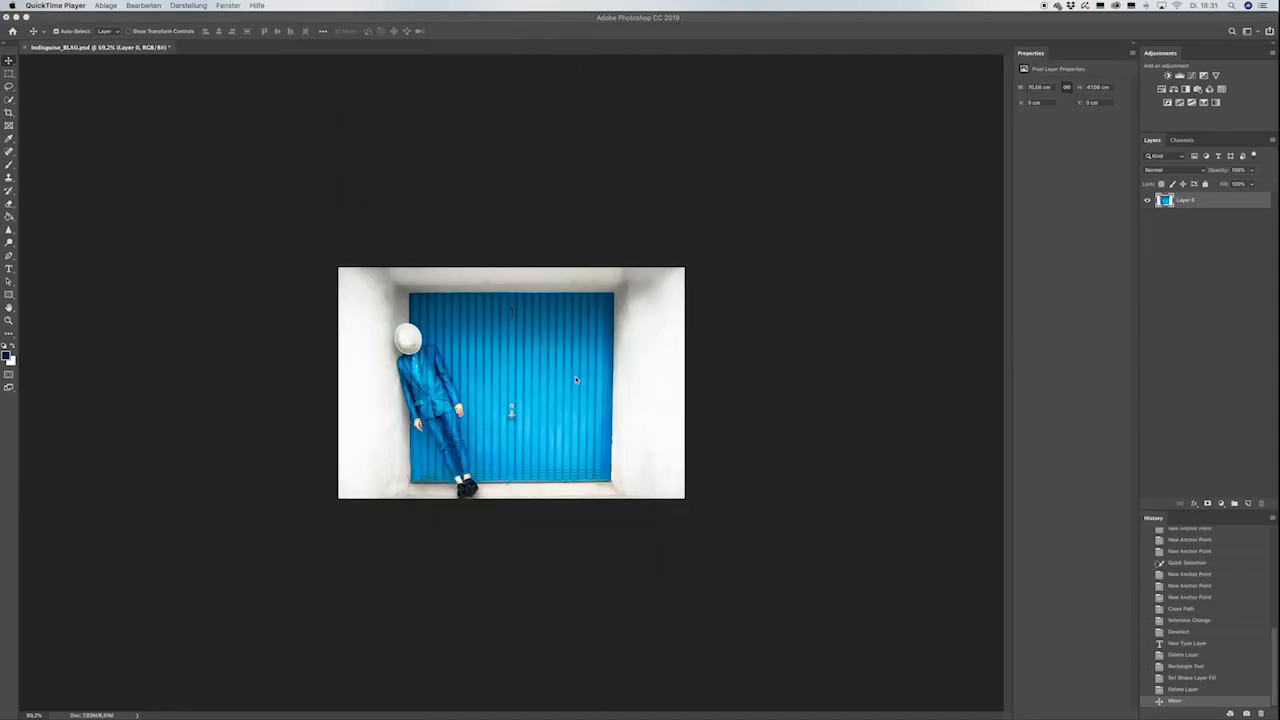
# Try shifting the photo layer with the Move tool, and show the available Marquee tool variants.
pyautogui.click(9, 60)
pyautogui.moveTo(493, 364); pyautogui.dragTo(519, 373)
pyautogui.click(10, 73)
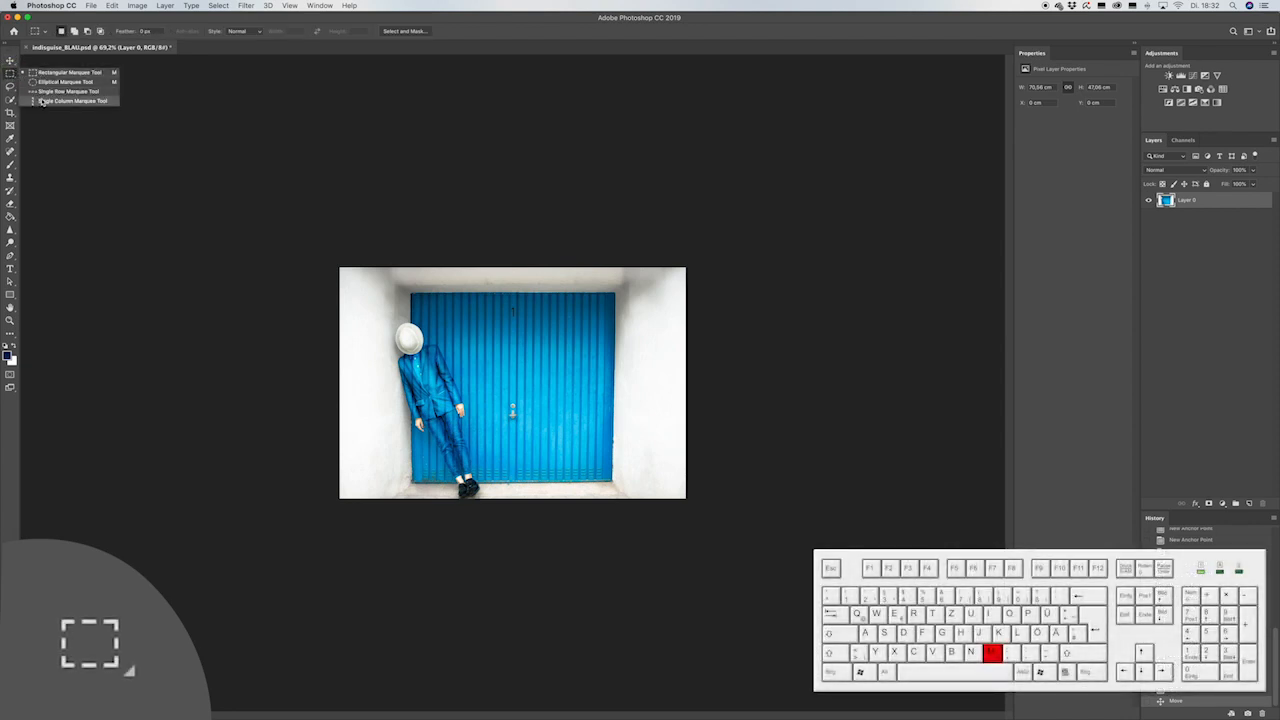
pyautogui.click(10, 74)
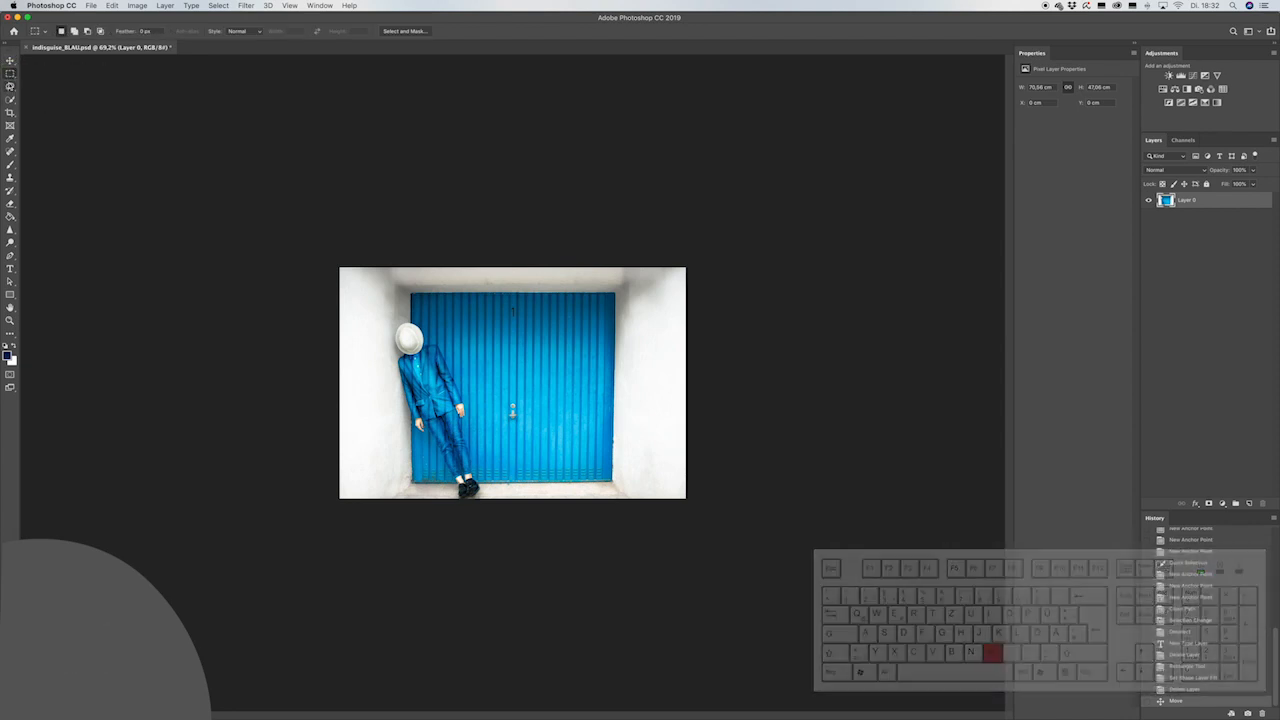
# Select part of the man's blue jacket with the Quick Selection tool.
pyautogui.press('w')
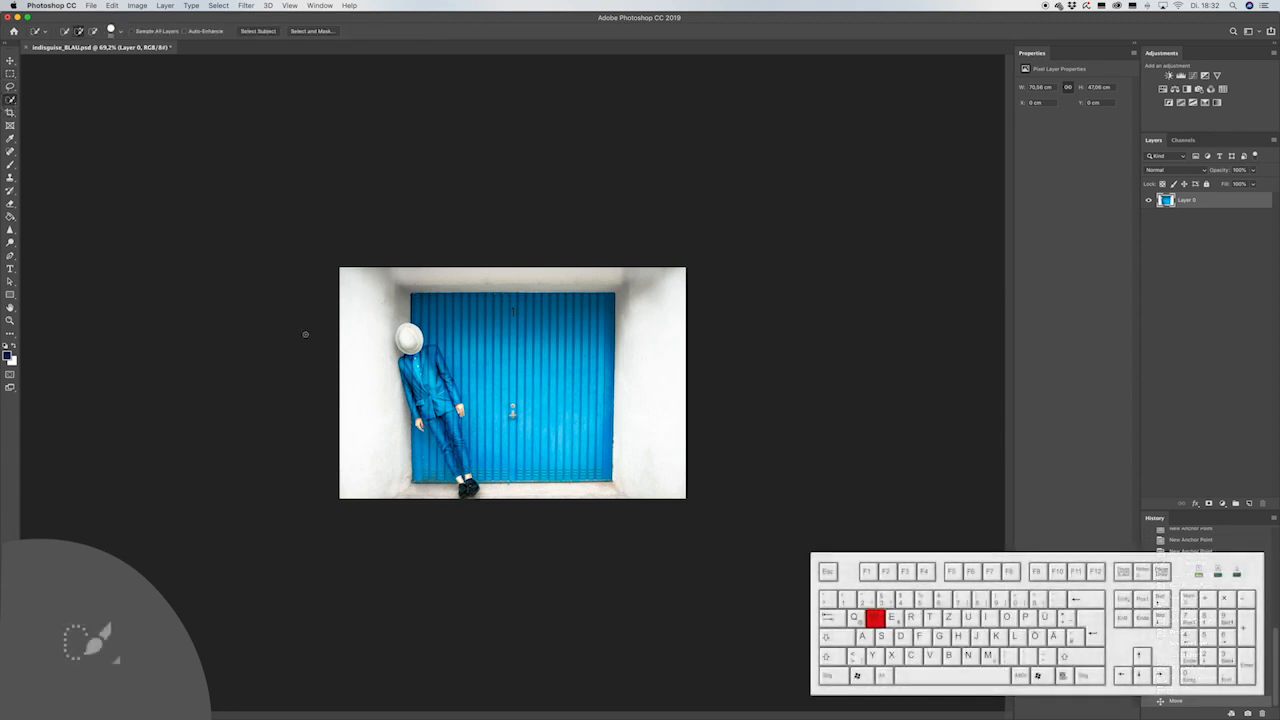
pyautogui.scroll(3, 512, 383)
pyautogui.scroll(3, 485, 405)
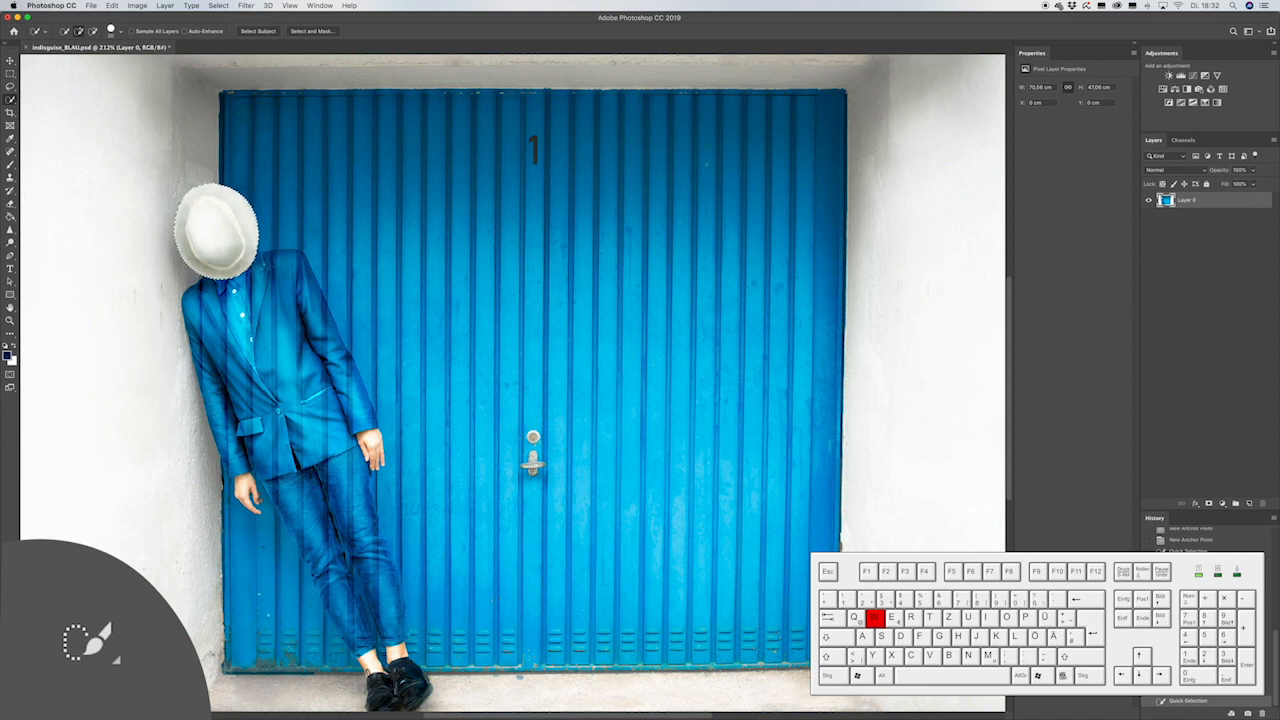
pyautogui.moveTo(305, 410); pyautogui.dragTo(282, 285)
pyautogui.click(362, 450)
pyautogui.moveTo(336, 295)
pyautogui.mouseDown()
pyautogui.moveTo(325, 292)
pyautogui.moveTo(334, 308)
pyautogui.mouseUp()
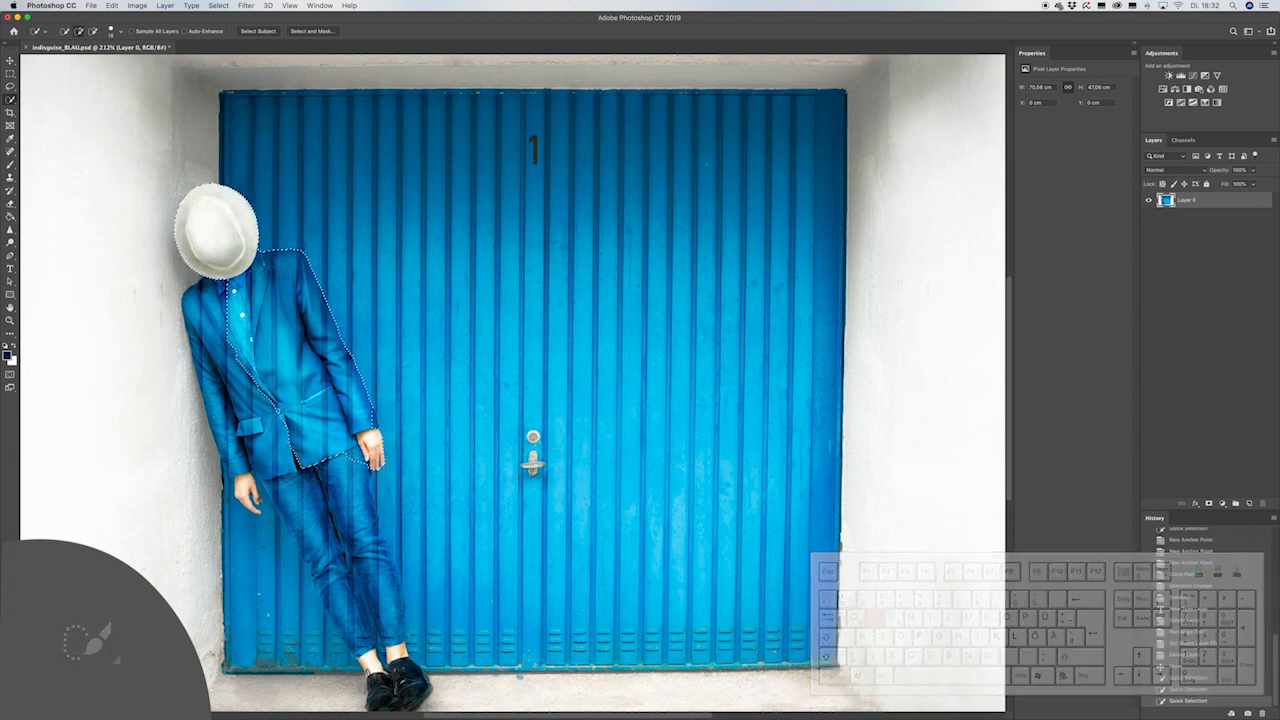
# Try crop ratios of 1:1 and 2:3 on the photo, and swap the ratio's width and height.
pyautogui.click(10, 112)
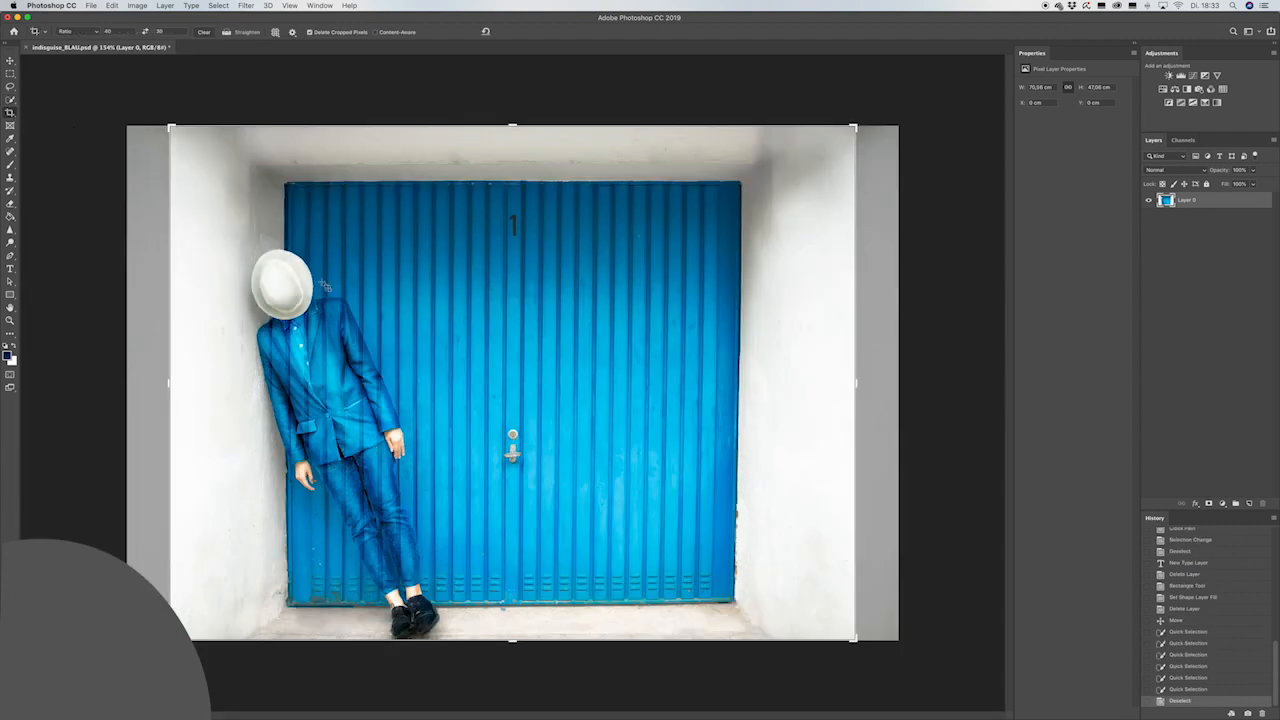
pyautogui.moveTo(854, 128)
pyautogui.mouseDown()
pyautogui.moveTo(836, 141)
pyautogui.moveTo(865, 157)
pyautogui.moveTo(858, 130)
pyautogui.mouseUp()
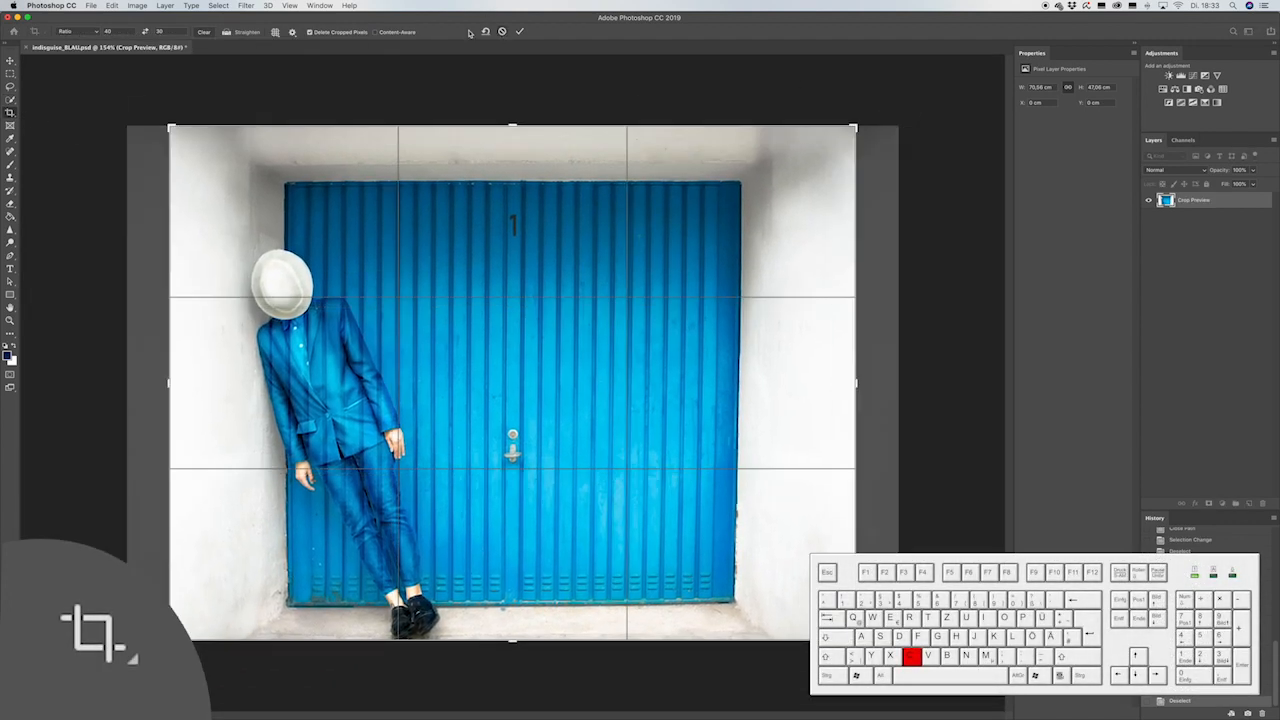
pyautogui.click(124, 31)
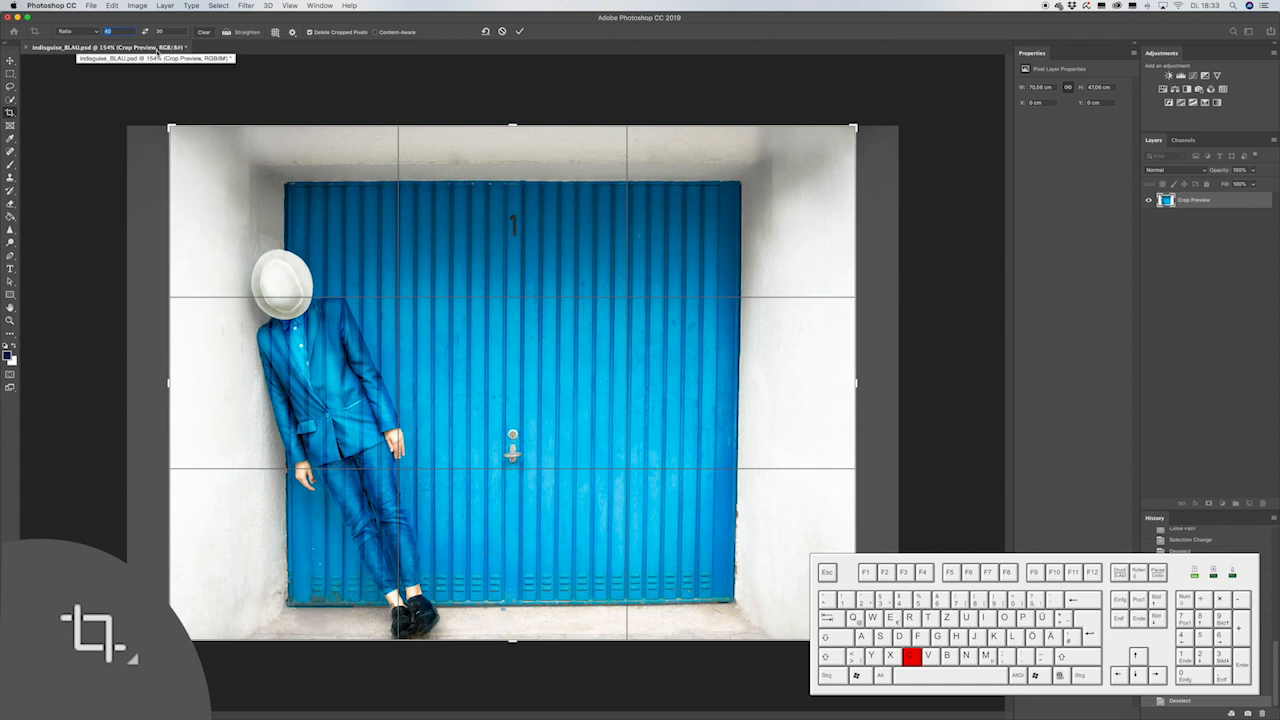
pyautogui.write('1')
pyautogui.press('Tab')
pyautogui.write('1')
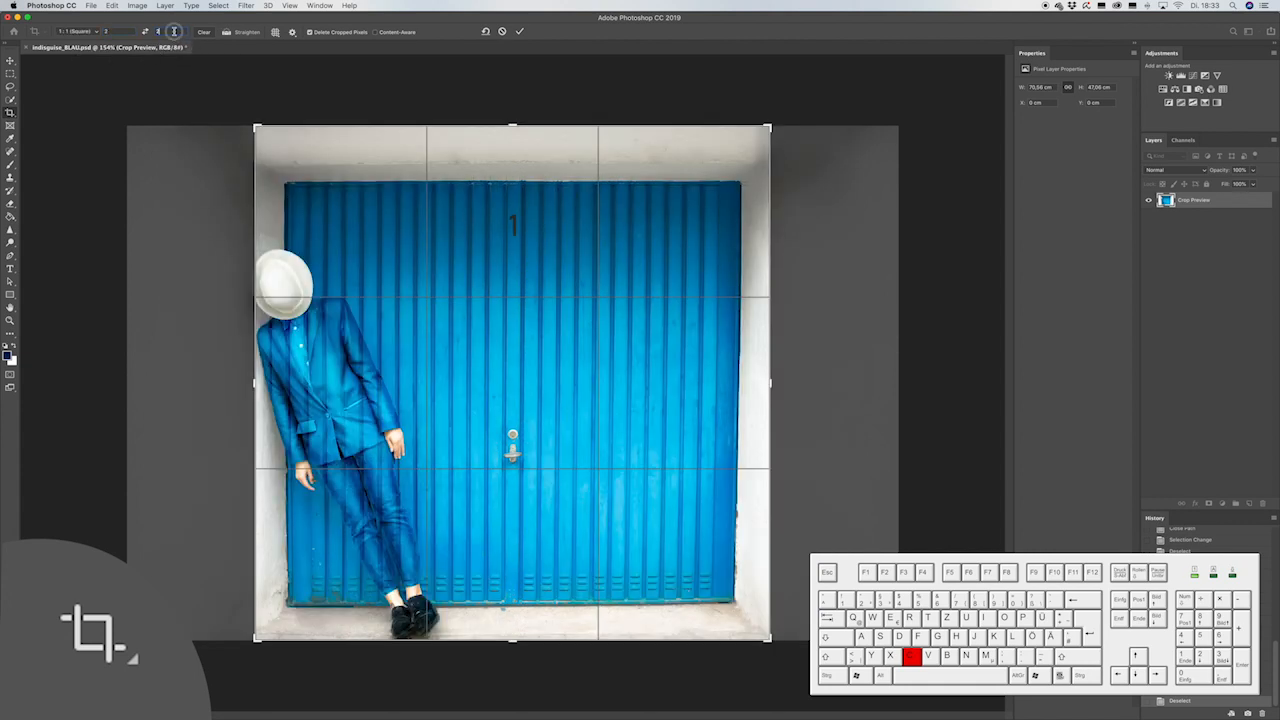
pyautogui.write('3')
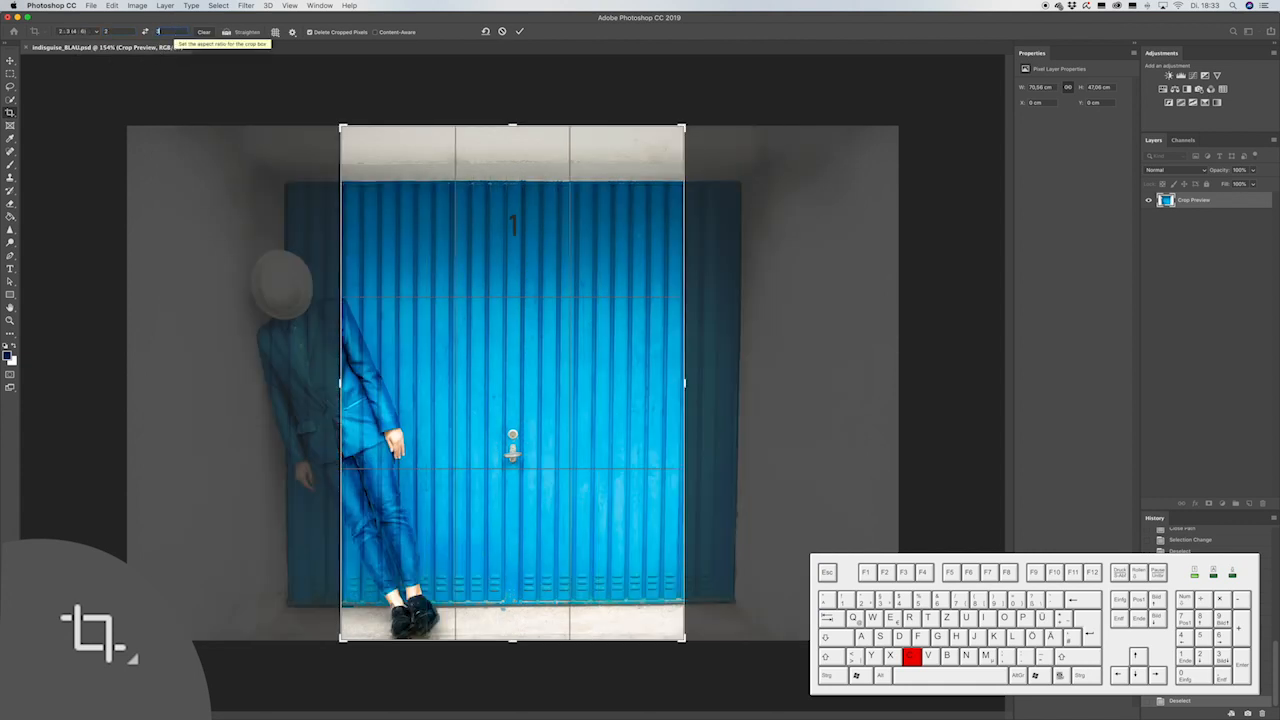
pyautogui.click(145, 31)
# Sample colours near the upper-left corner of the blue garage door with the Eyedropper tool.
pyautogui.press('i')
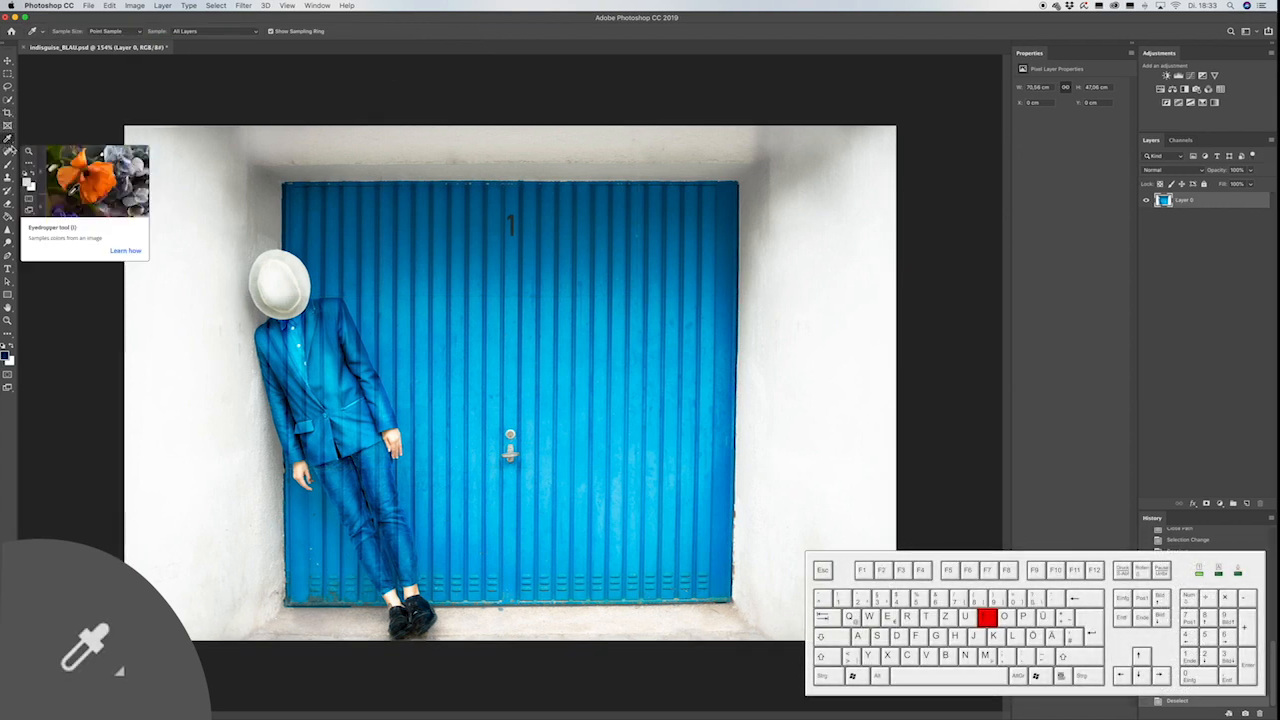
pyautogui.click(331, 215)
pyautogui.click(289, 195)
# Retouch small spots on the blue garage door with the Healing Brush.
pyautogui.rightClick(8, 151)
pyautogui.click(45, 160)
pyautogui.press('j')
pyautogui.scroll(5, 376, 296)
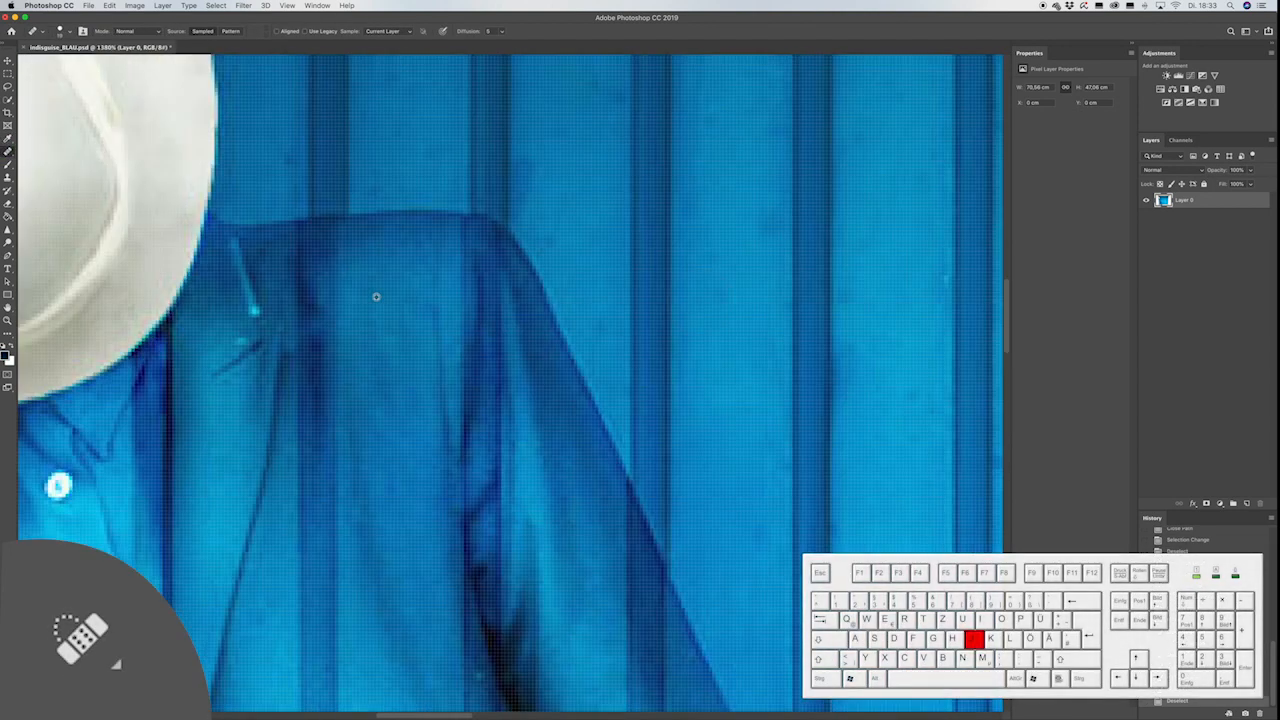
pyautogui.scroll(-3, 700, 297)
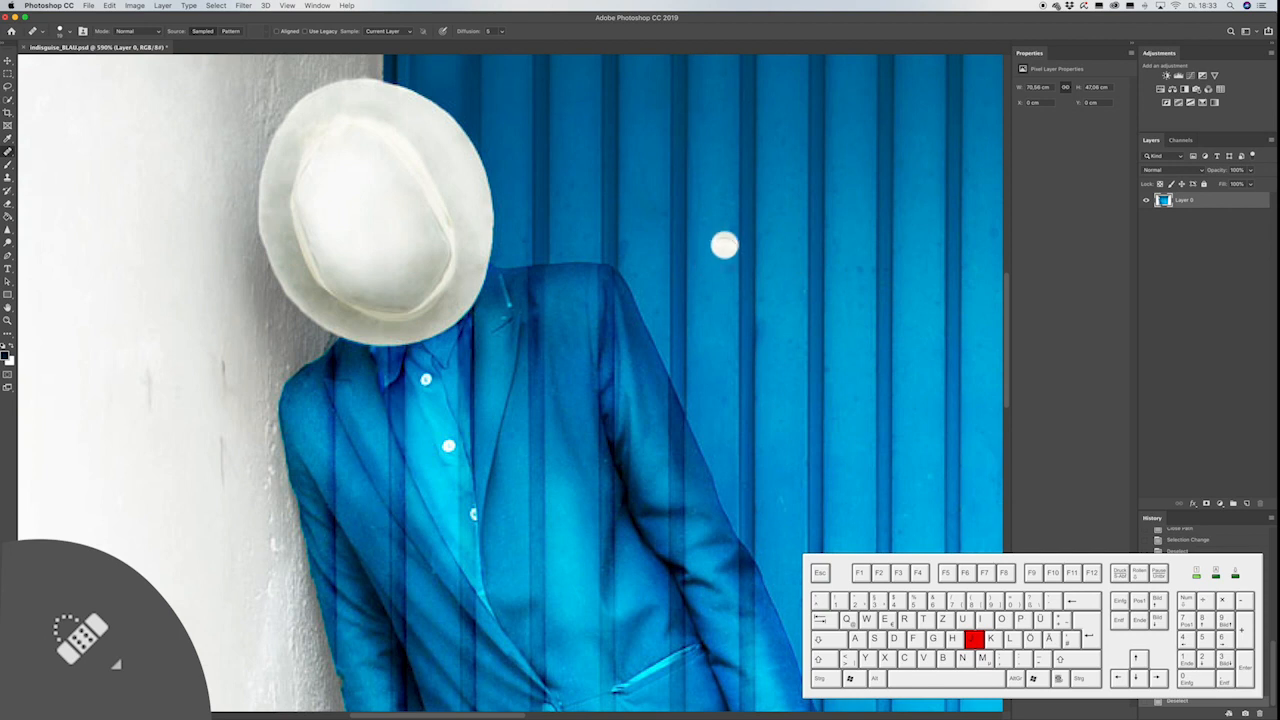
pyautogui.moveTo(857, 274); pyautogui.dragTo(760, 260)
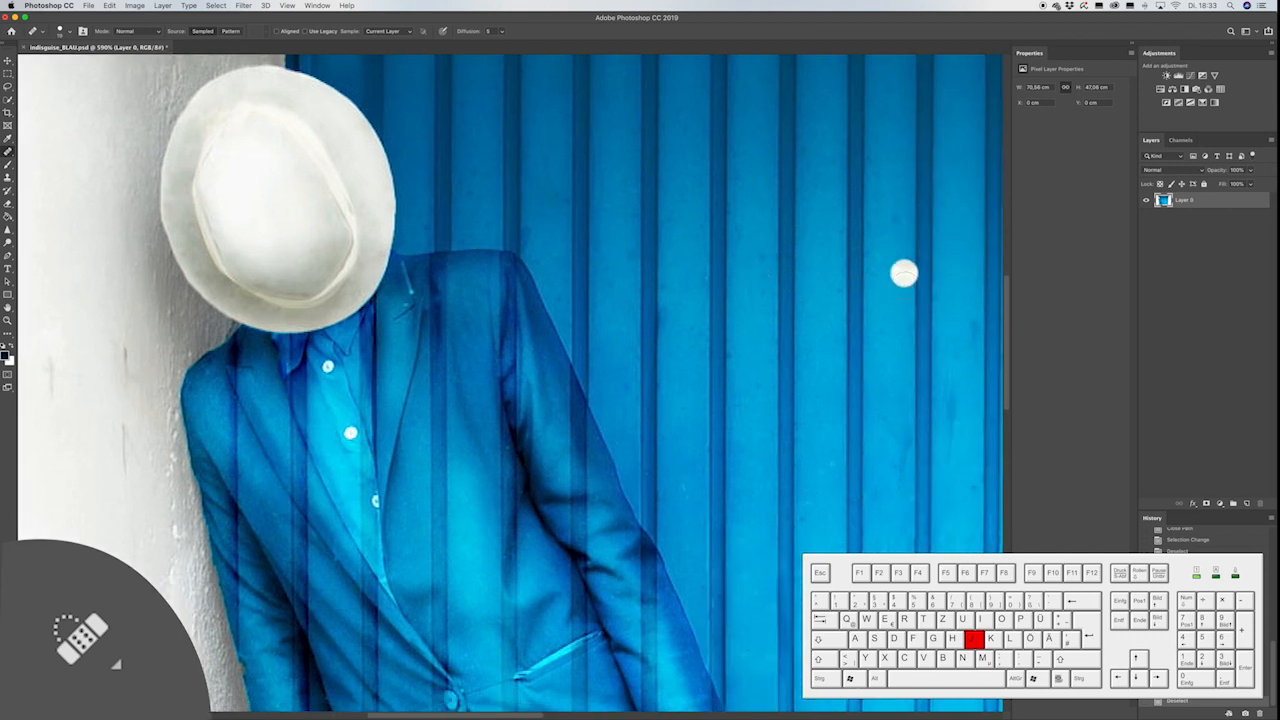
pyautogui.hscroll(5, 860, 276)
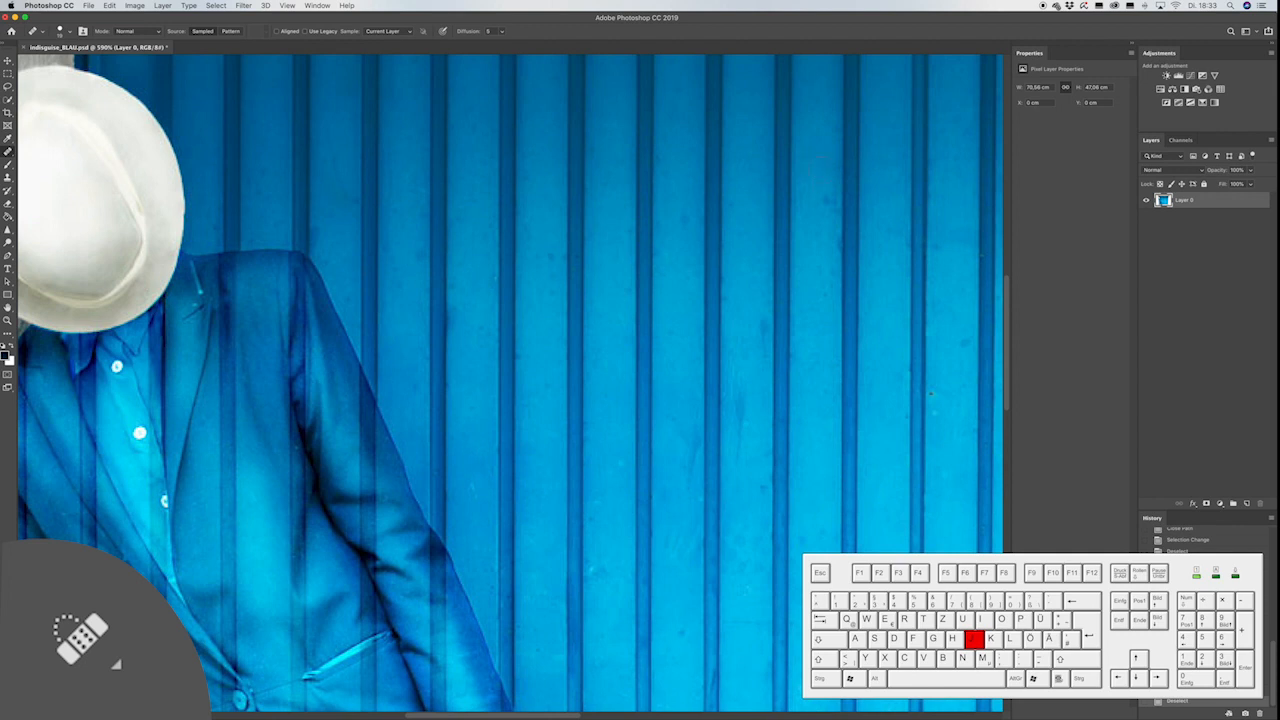
pyautogui.click(826, 205)
# Paint dark soft-edged strokes across the man and the garage door with the Brush tool.
pyautogui.click(8, 165)
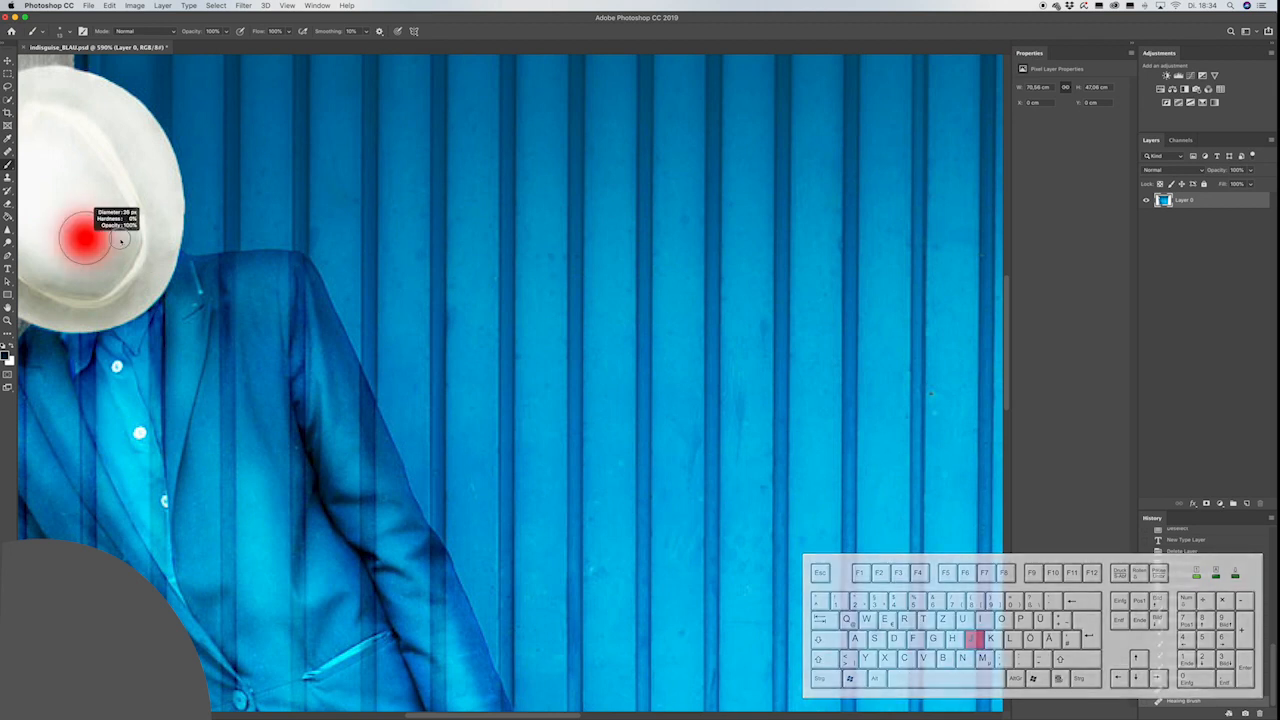
pyautogui.scroll(-3, 176, 258)
pyautogui.press('super+0')
pyautogui.press('b')
pyautogui.moveTo(348, 198); pyautogui.dragTo(294, 390)
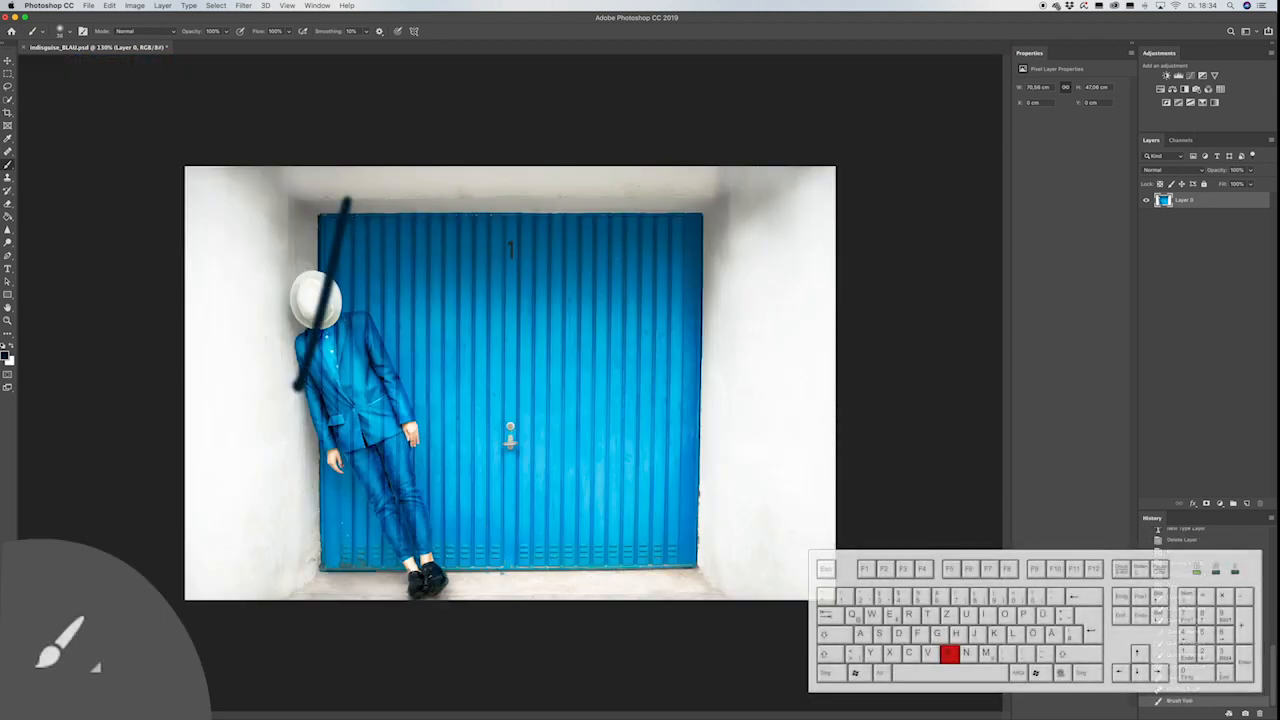
pyautogui.moveTo(305, 240)
pyautogui.mouseDown()
pyautogui.moveTo(414, 244)
pyautogui.moveTo(367, 392)
pyautogui.mouseUp()
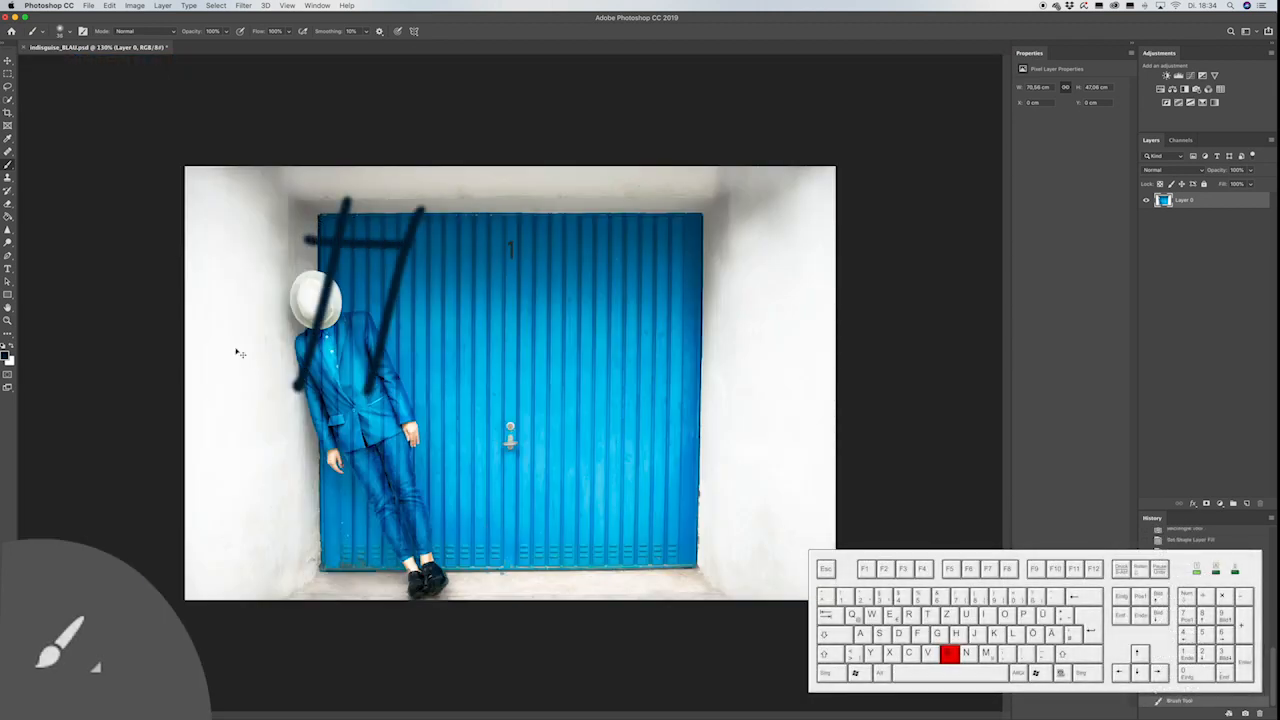
# Undo the brush strokes painted over the photo.
pyautogui.press('super+z')
pyautogui.press('super+z')
pyautogui.press('super+z')
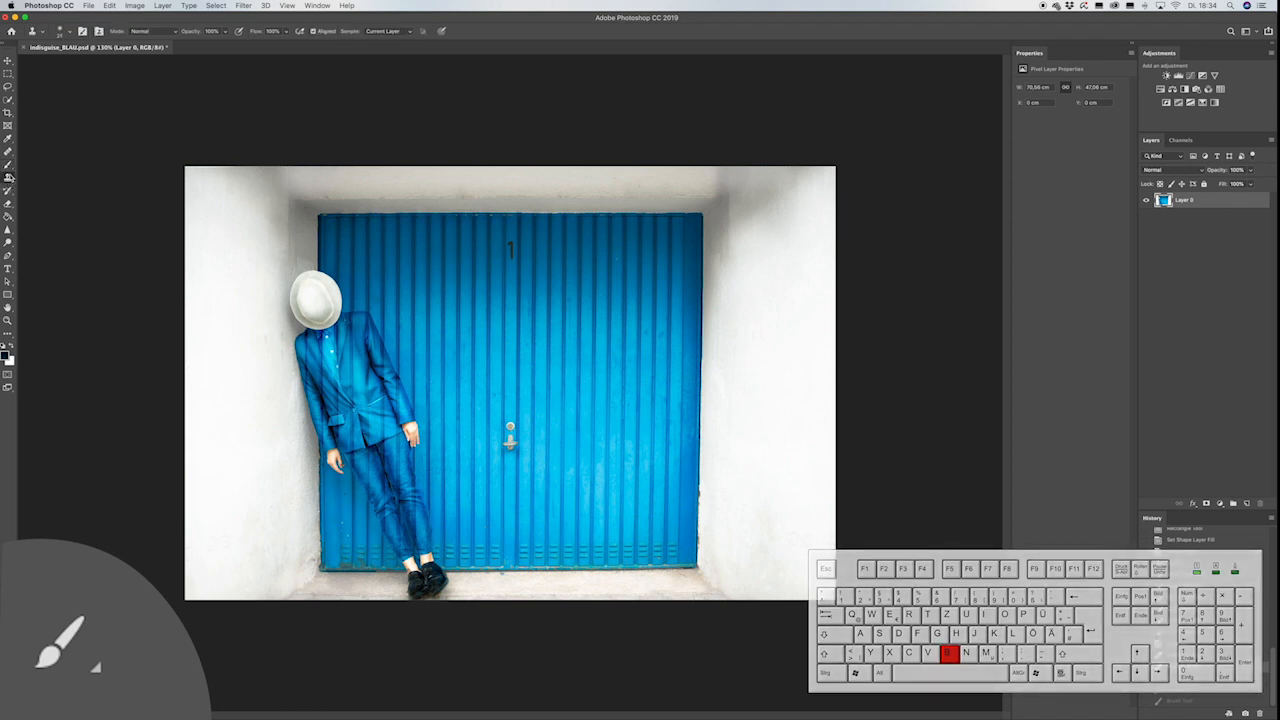
# Try cloning a small spot of the hat onto the white wall with the Clone Stamp, and undo it.
pyautogui.press('s')
pyautogui.scroll(5, 350, 336)
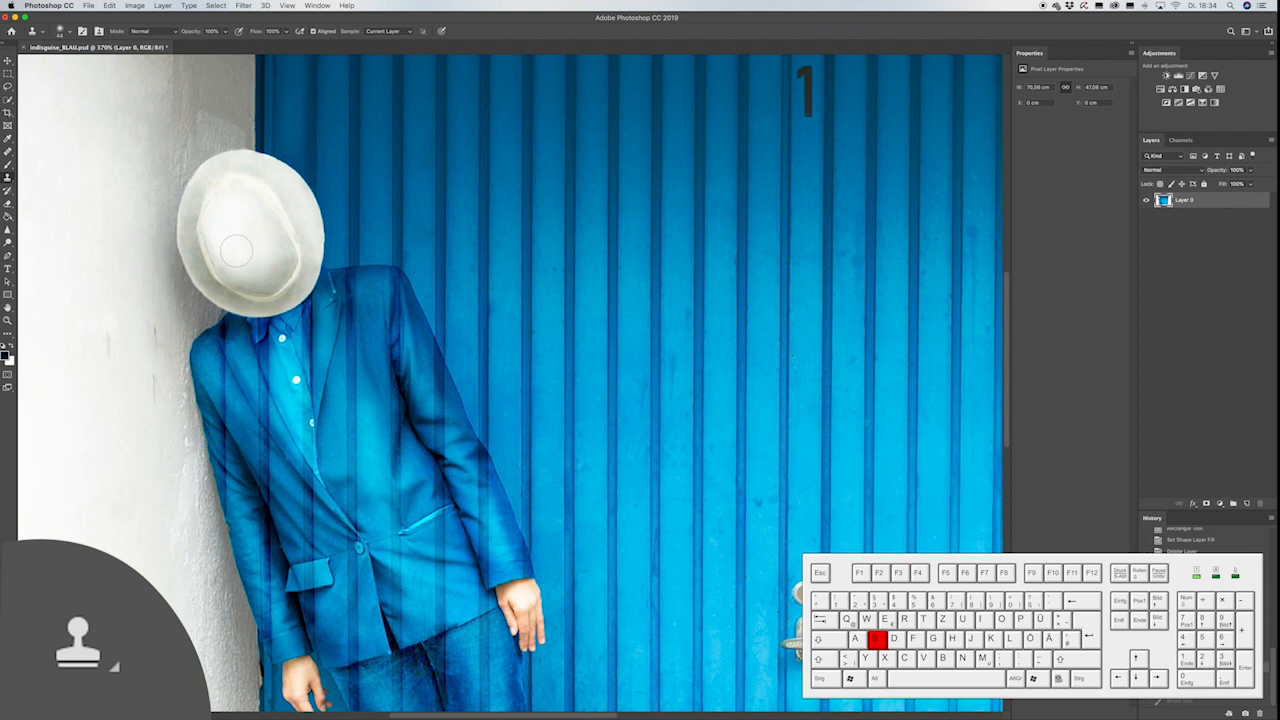
pyautogui.moveTo(243, 236); pyautogui.dragTo(253, 349)
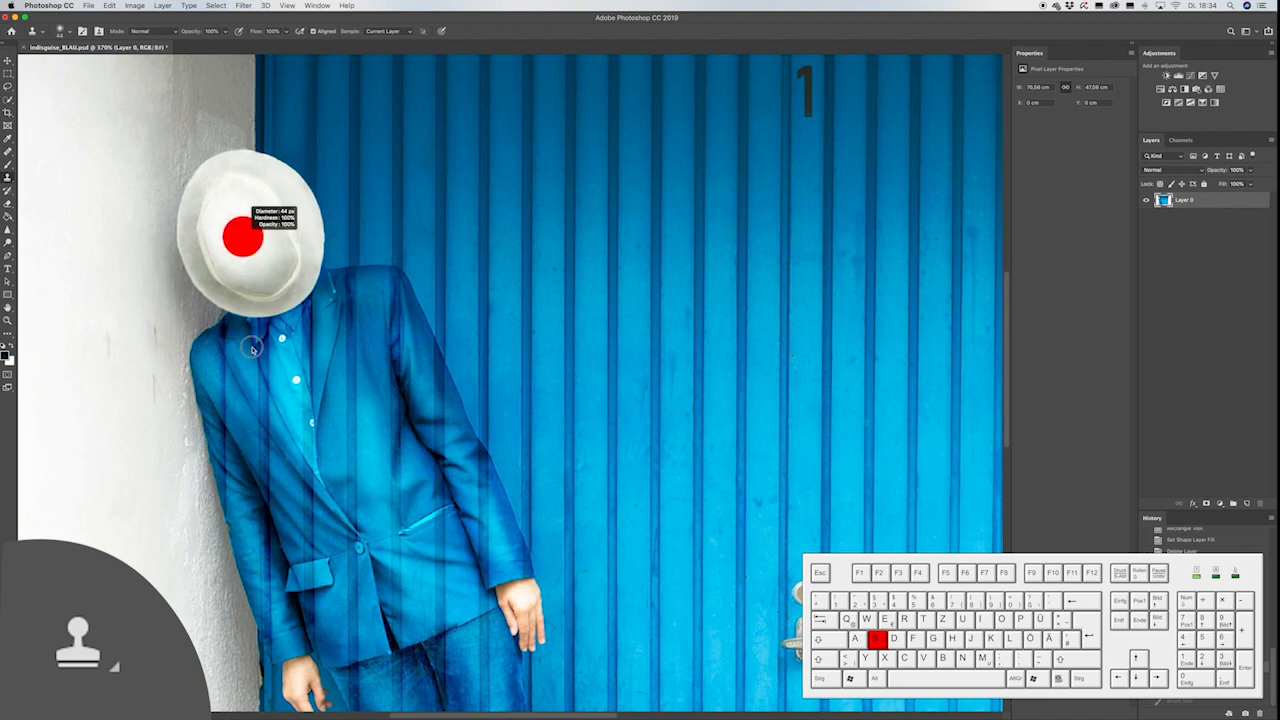
pyautogui.click(105, 183)
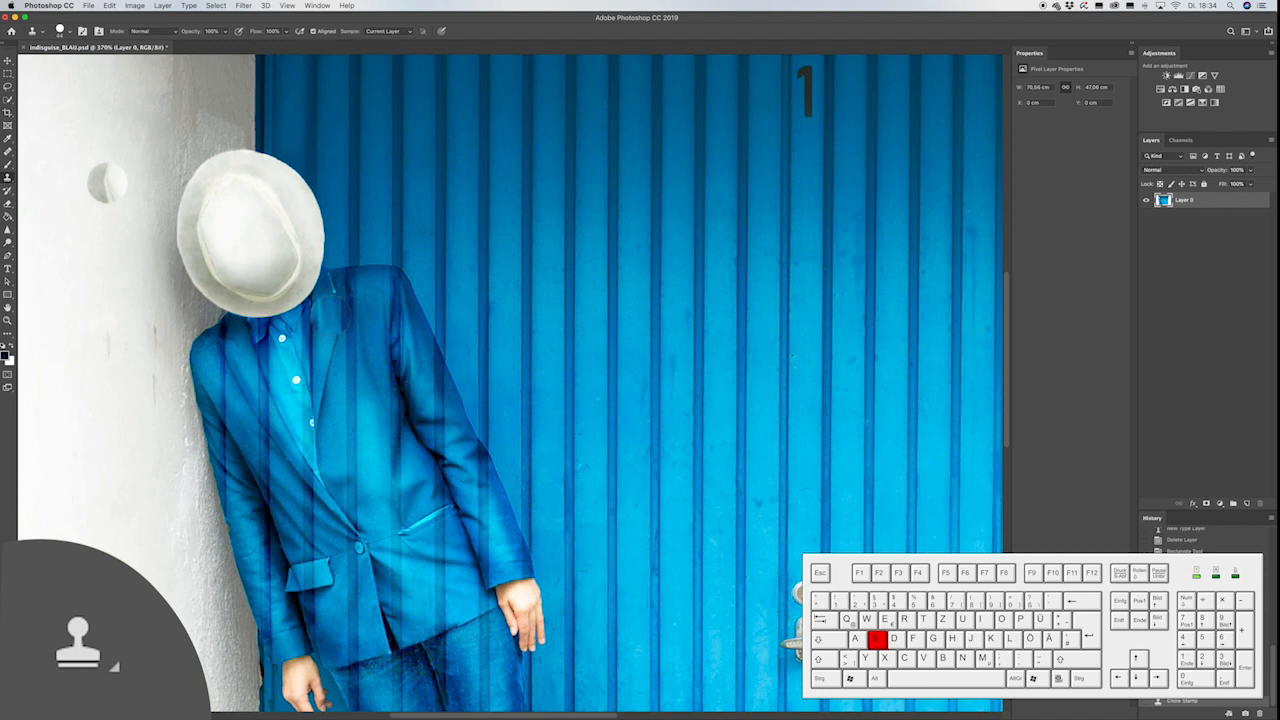
pyautogui.press('super+z')
# Enlarge the Clone Stamp brush, try cloning a larger part of the hat onto the wall, and undo it.
pyautogui.moveTo(272, 275); pyautogui.dragTo(332, 275)
pyautogui.moveTo(88, 337); pyautogui.dragTo(95, 305)
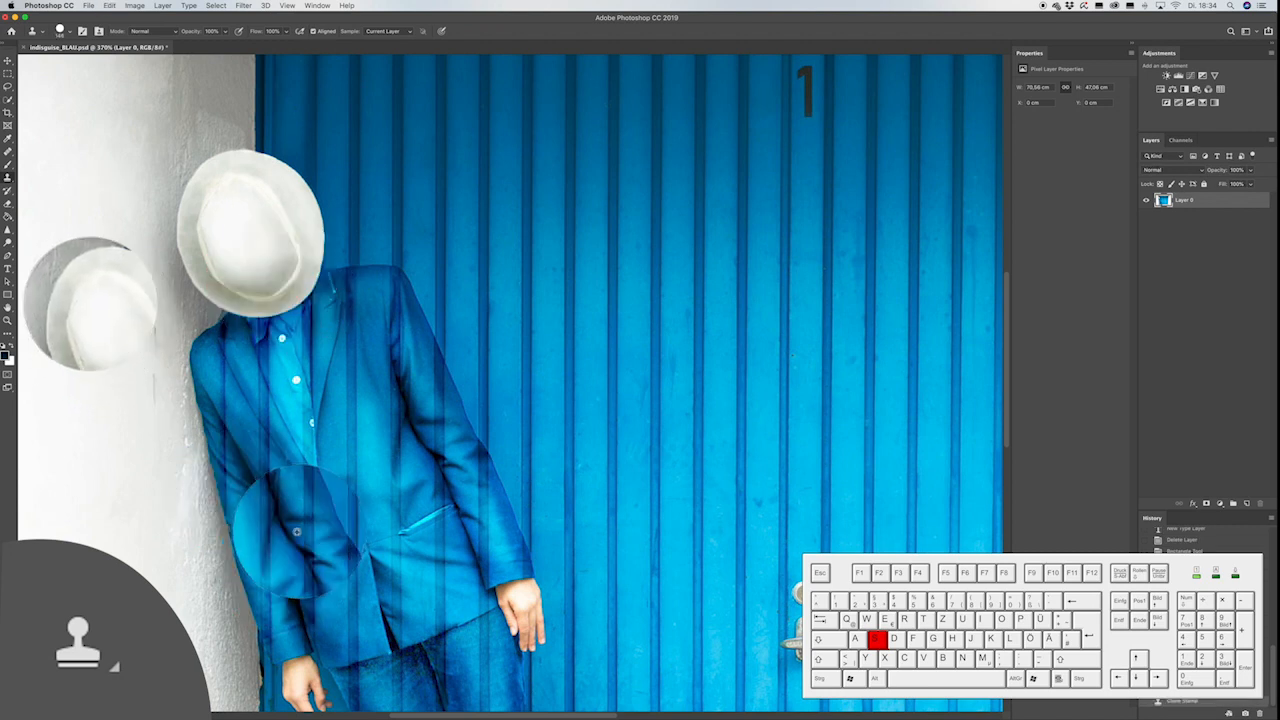
pyautogui.scroll(-3, 296, 531)
pyautogui.press('super+z')
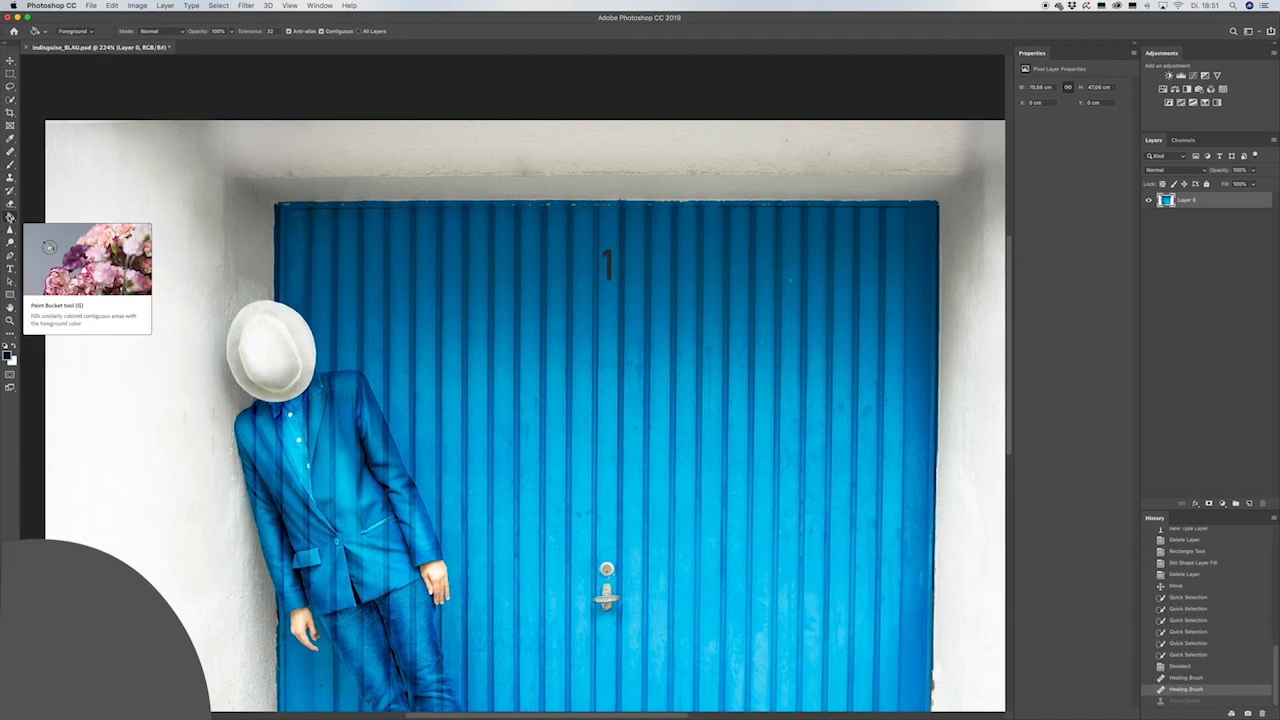
# Try a Paint Bucket fill with the foreground colour at the hat's edge, and undo it.
pyautogui.press('g')
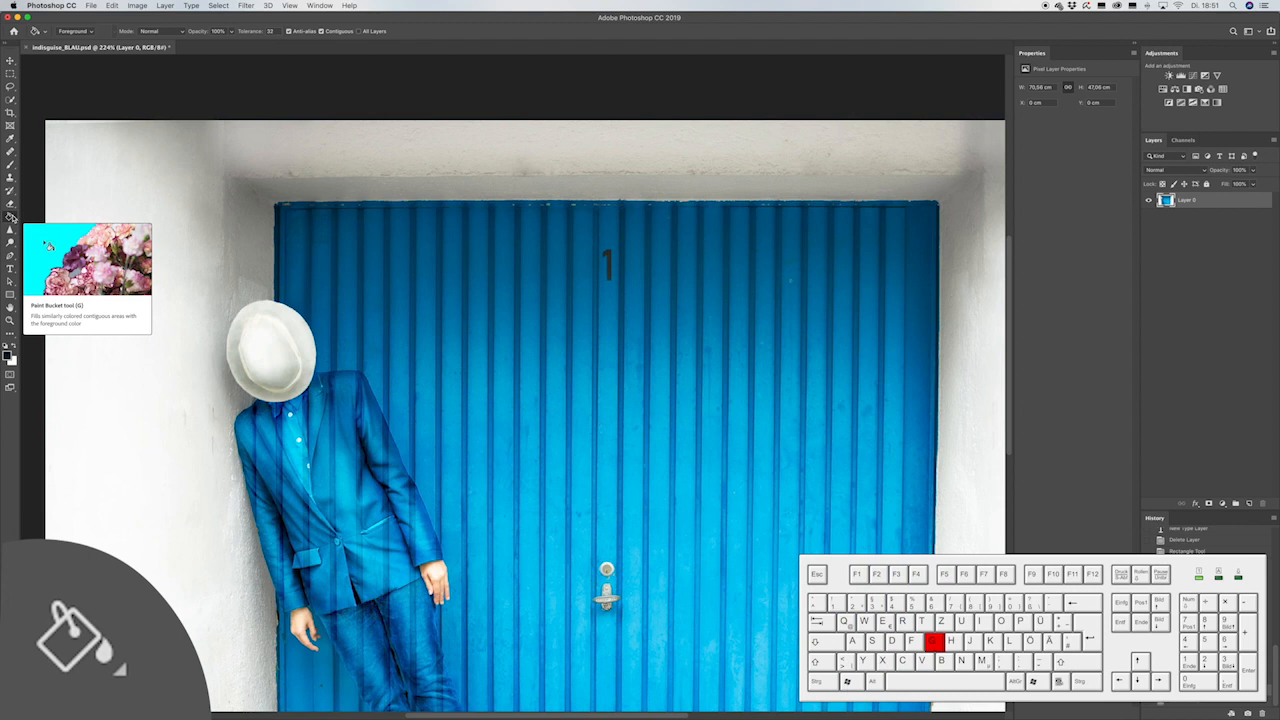
pyautogui.click(303, 380)
pyautogui.press('super+z')
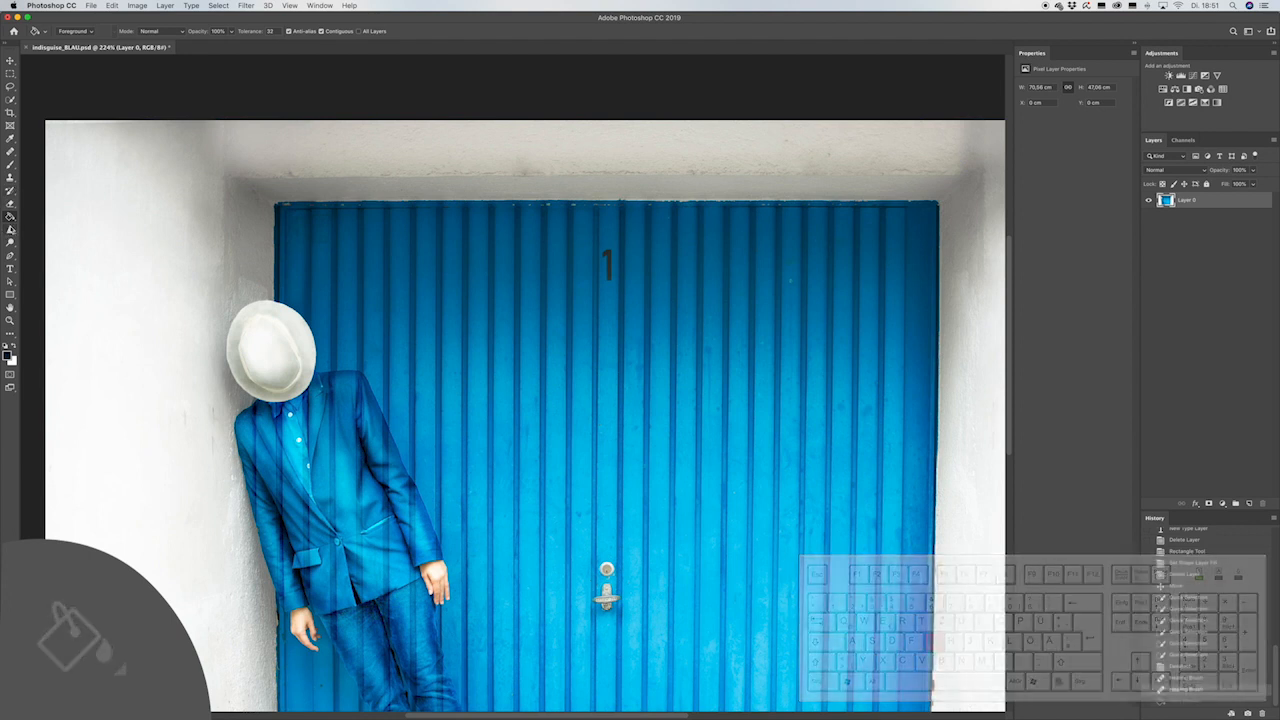
# Trace a path with the Pen tool along the hat's edge and over the jacket's shoulder.
pyautogui.press('p')
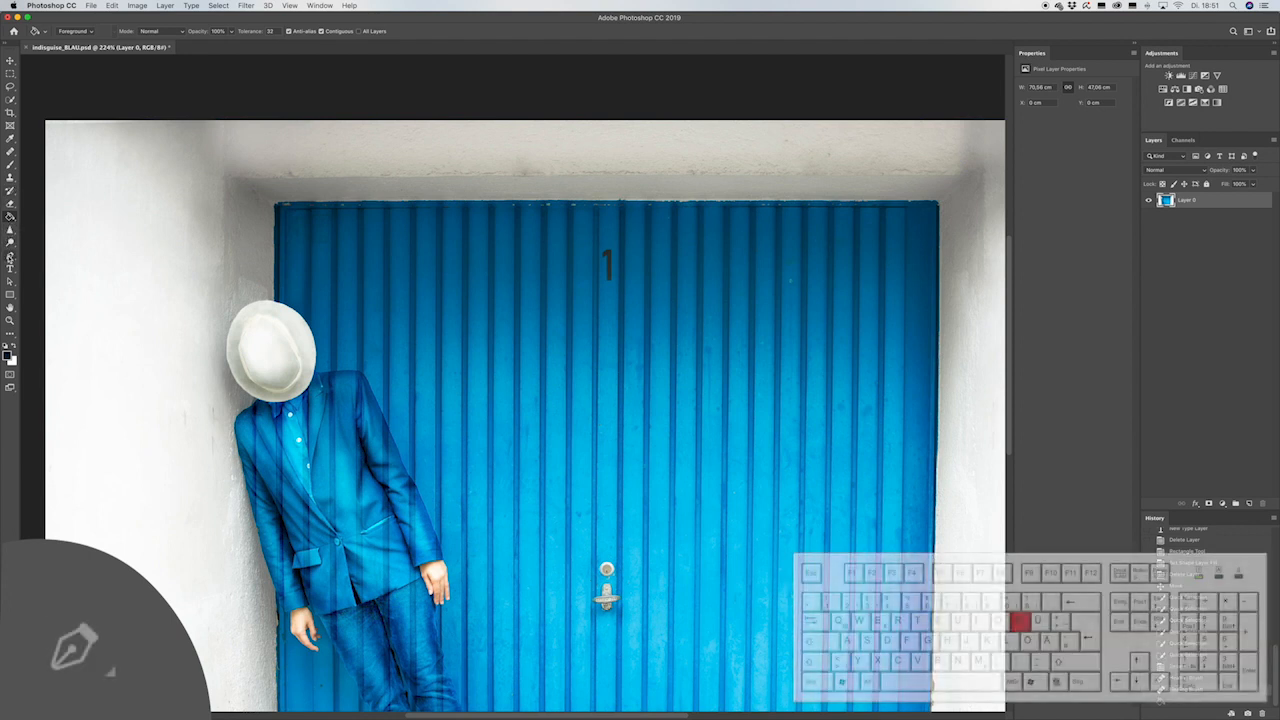
pyautogui.click(267, 301)
pyautogui.click(288, 305)
pyautogui.click(305, 319)
pyautogui.click(313, 345)
pyautogui.click(315, 364)
pyautogui.click(328, 373)
pyautogui.click(357, 376)
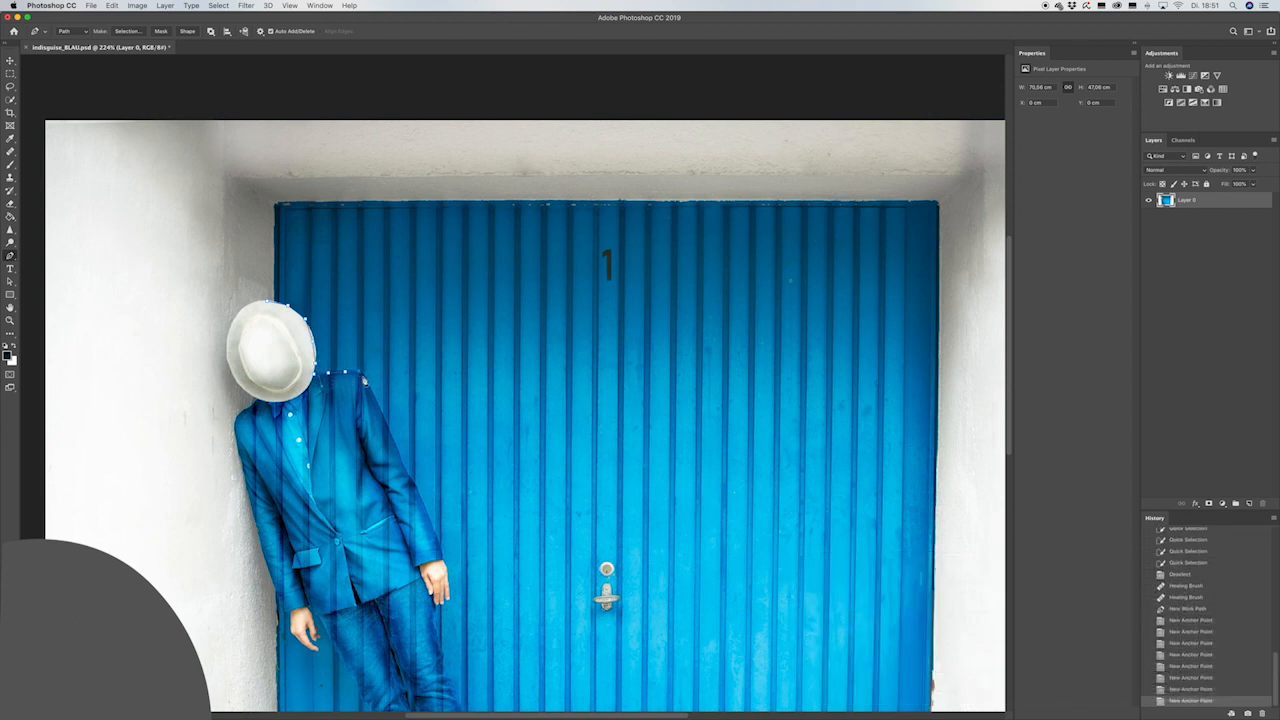
# Draw a large paragraph text box with Lorem ipsum placeholder text across the wall and garage door.
pyautogui.press('t')
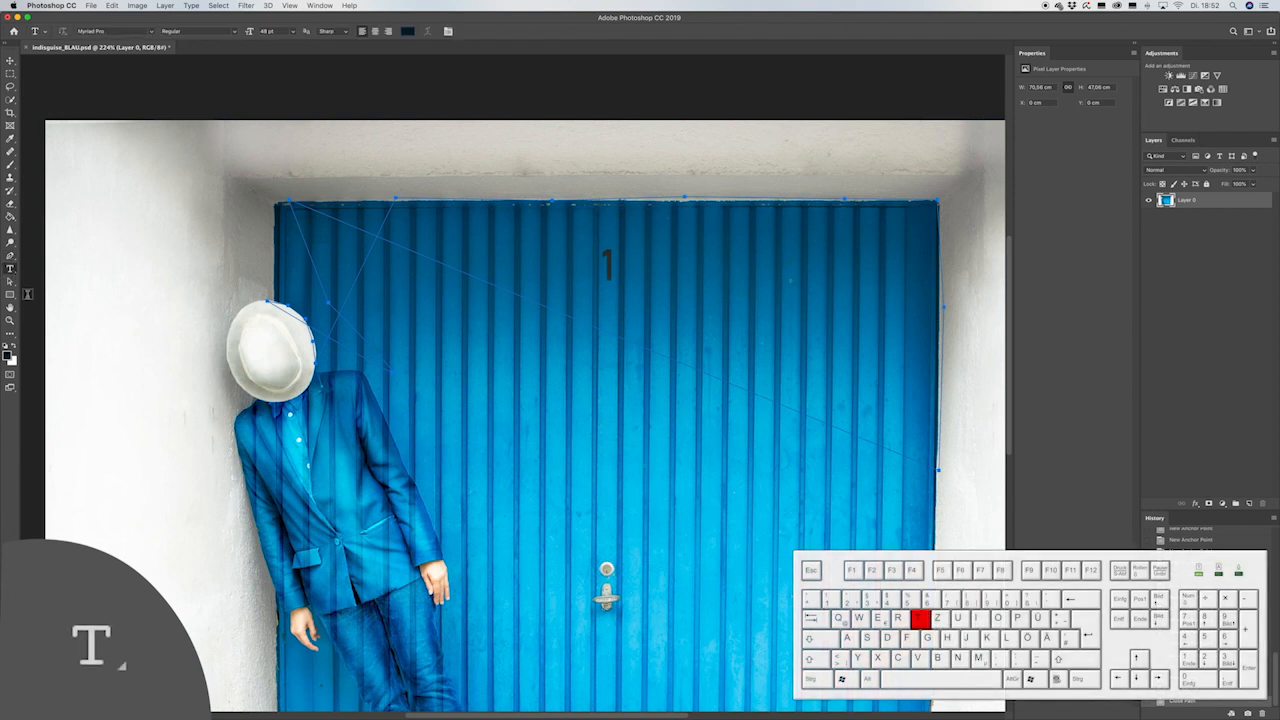
pyautogui.moveTo(120, 216); pyautogui.dragTo(780, 502)
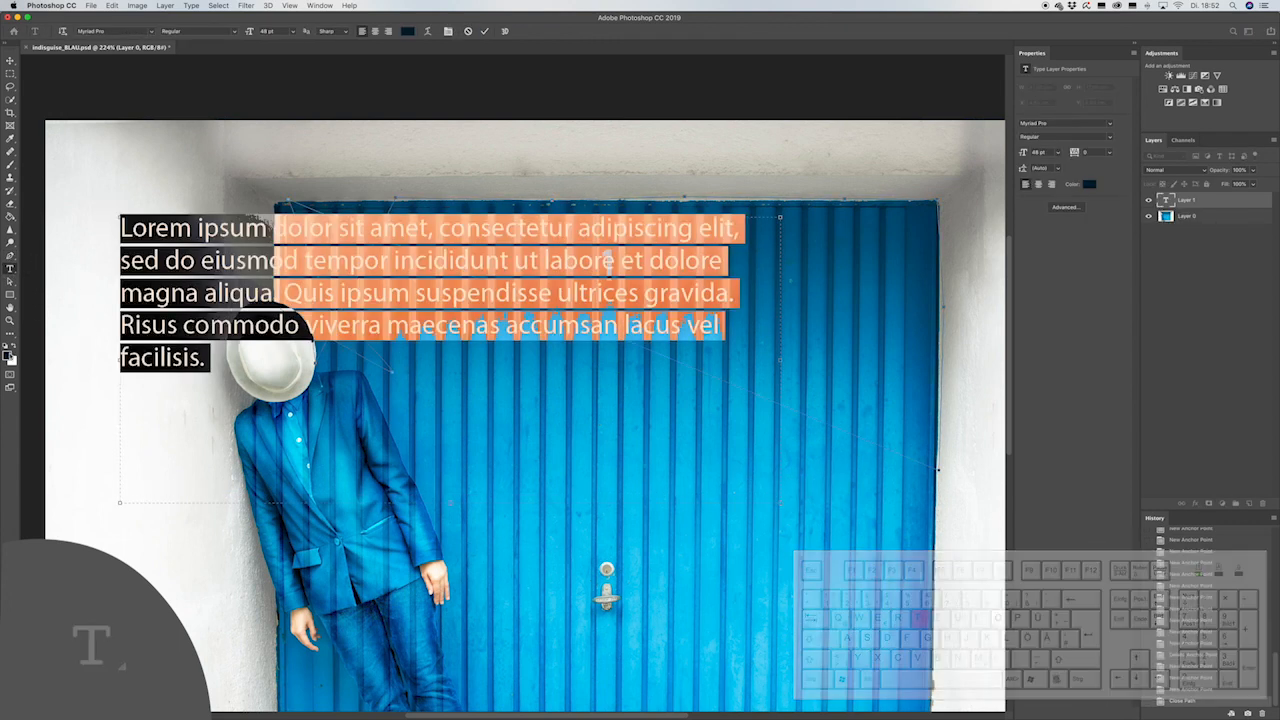
# Swap the foreground and background colours back and forth several times.
pyautogui.press('x')
pyautogui.click(14, 347)
pyautogui.click(14, 347)
pyautogui.click(14, 347)
# Try a medium blue (RGB 80, 139, 186) as the foreground colour, and discard the choice.
pyautogui.click(7, 354)
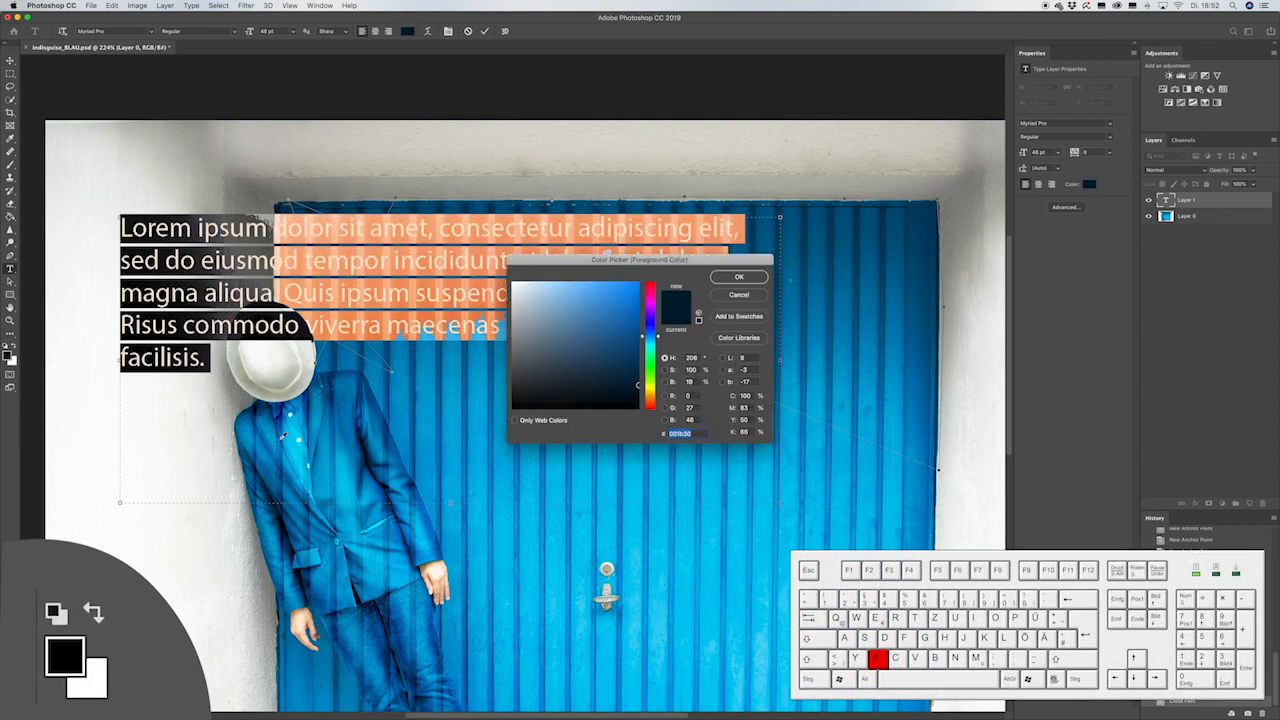
pyautogui.moveTo(618, 303)
pyautogui.mouseDown()
pyautogui.moveTo(608, 270)
pyautogui.moveTo(637, 300)
pyautogui.moveTo(596, 308)
pyautogui.mouseUp()
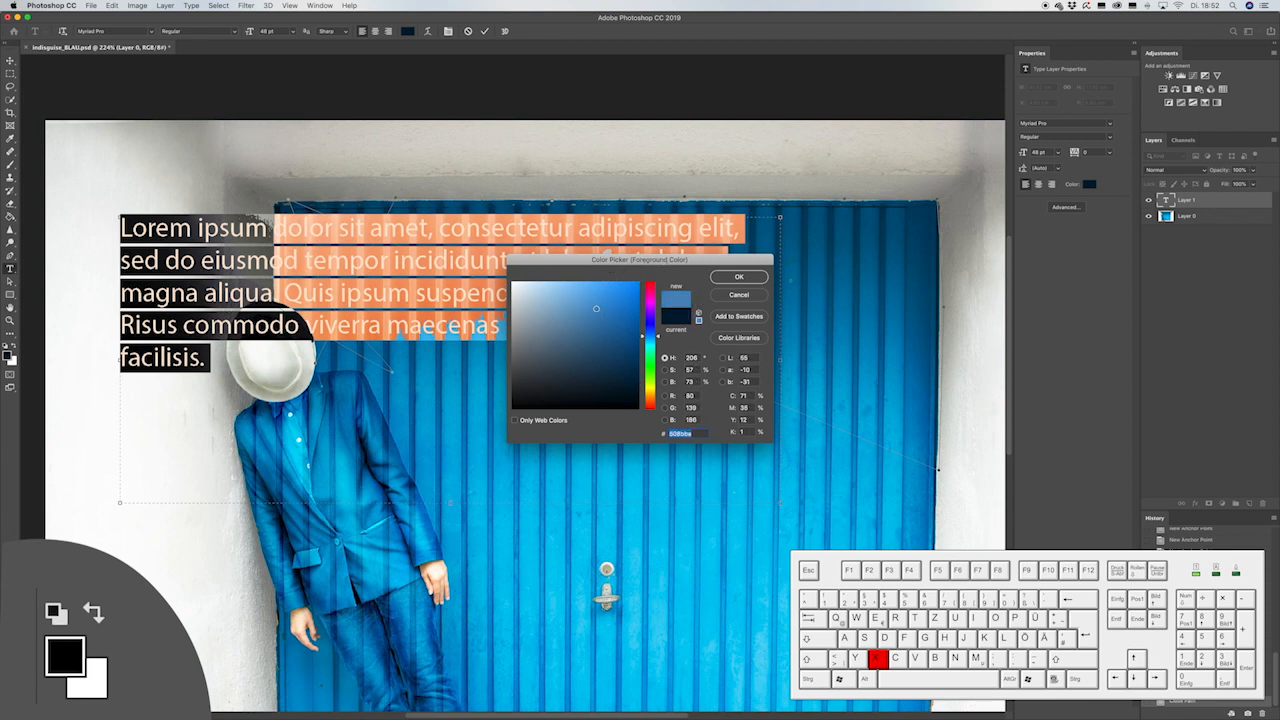
pyautogui.click(738, 295)
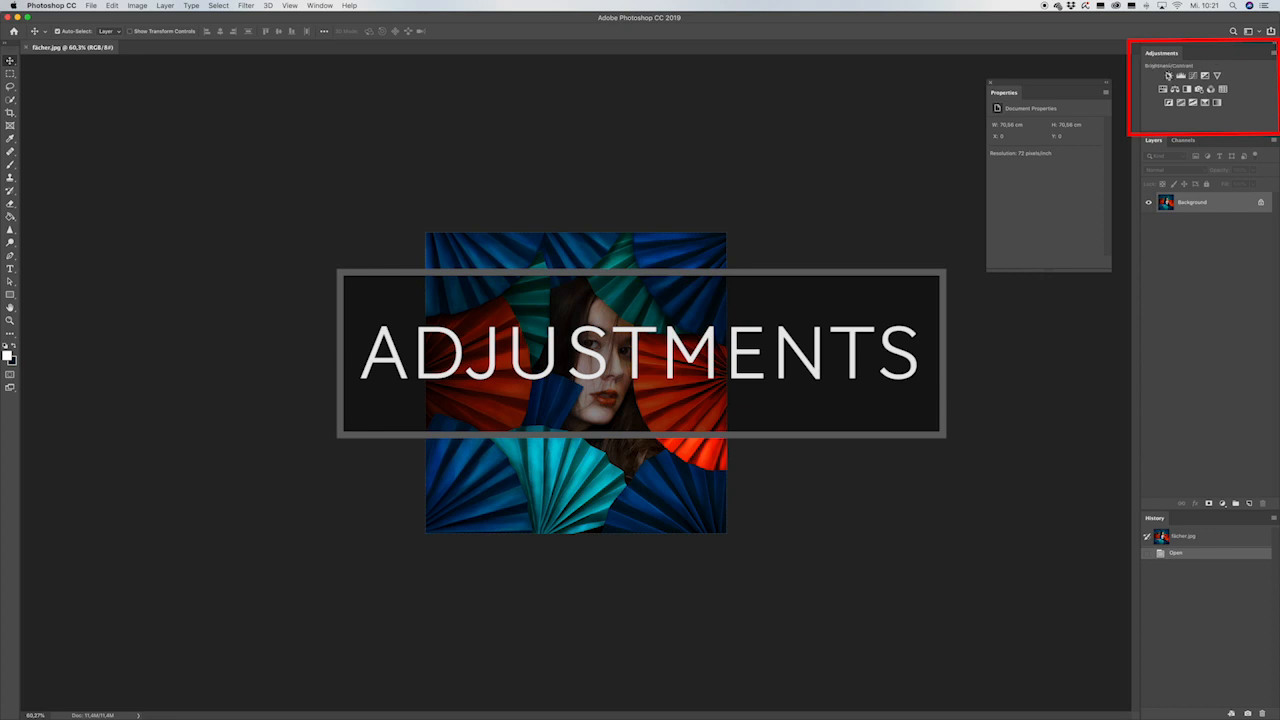
# Add a Brightness/Contrast adjustment layer with brightness at about -103 and contrast at -41, then hide it.
pyautogui.click(1168, 76)
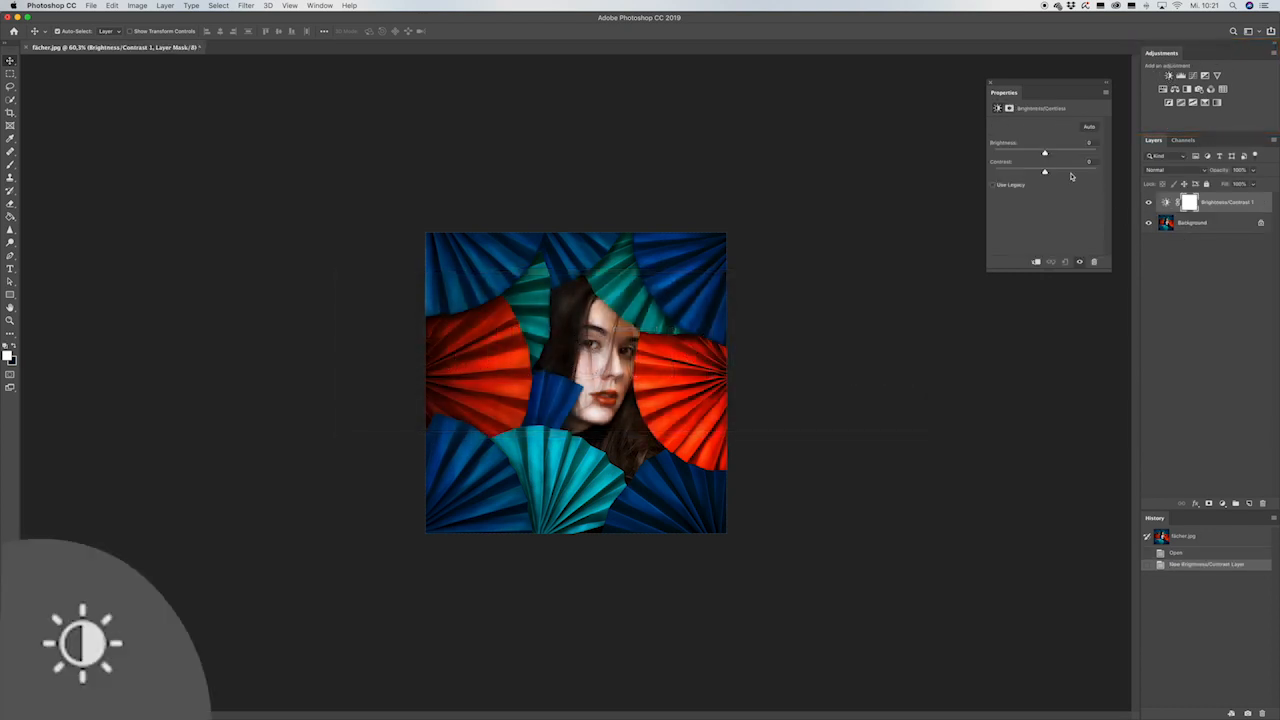
pyautogui.moveTo(1045, 155); pyautogui.dragTo(1006, 162)
pyautogui.click(1148, 202)
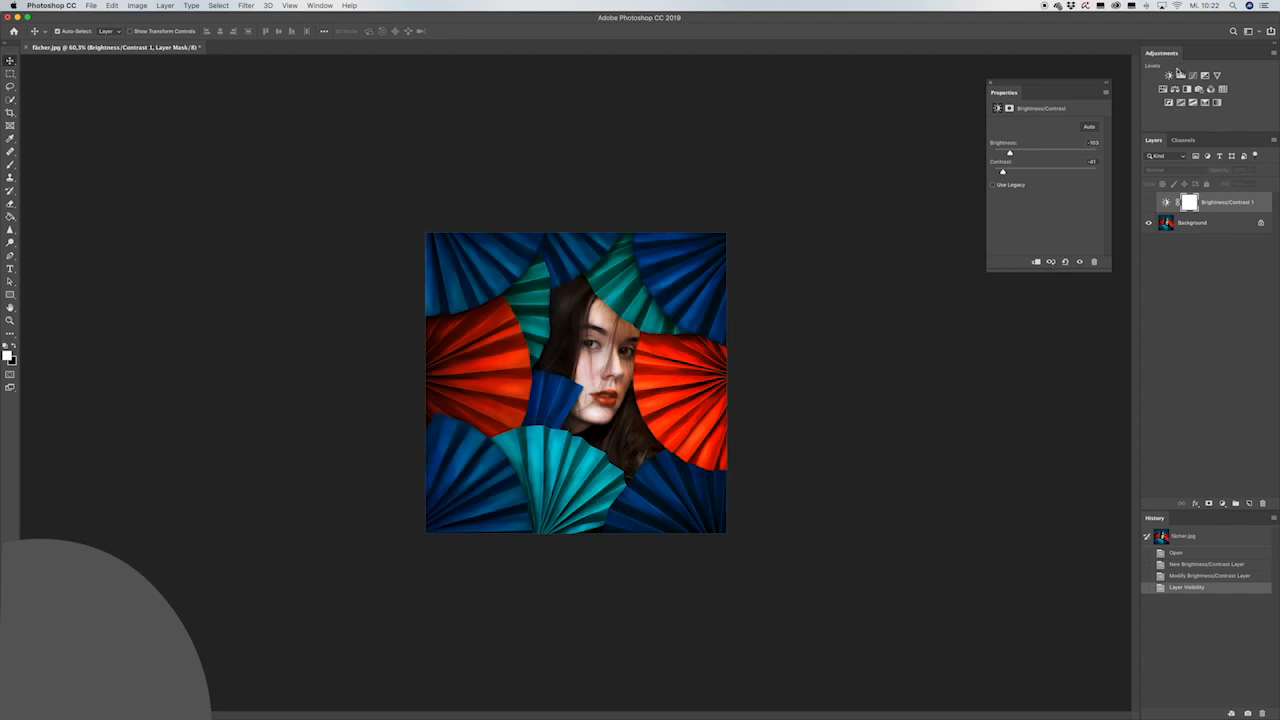
# Add a Levels adjustment layer with the black input at 14 and the white input at 196, and shift the midtones.
pyautogui.click(1181, 75)
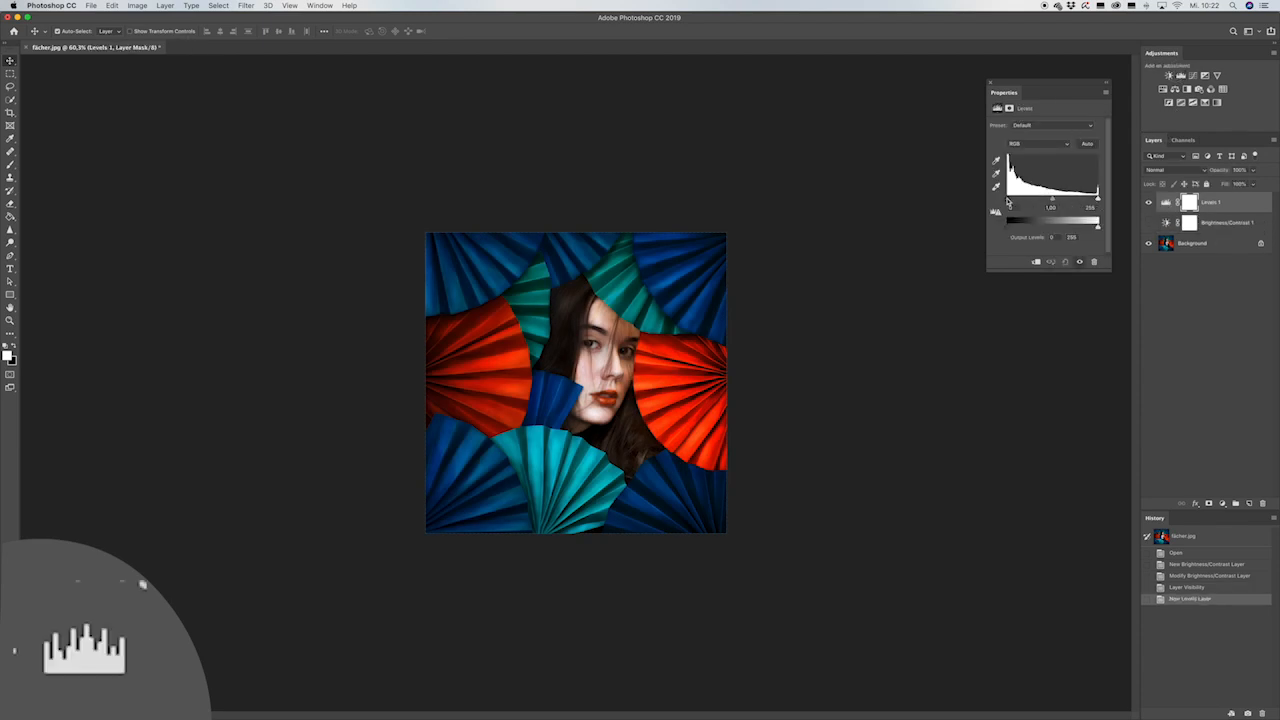
pyautogui.moveTo(1007, 203)
pyautogui.mouseDown()
pyautogui.moveTo(1026, 200)
pyautogui.moveTo(1013, 201)
pyautogui.mouseUp()
pyautogui.moveTo(1097, 200); pyautogui.dragTo(1040, 199)
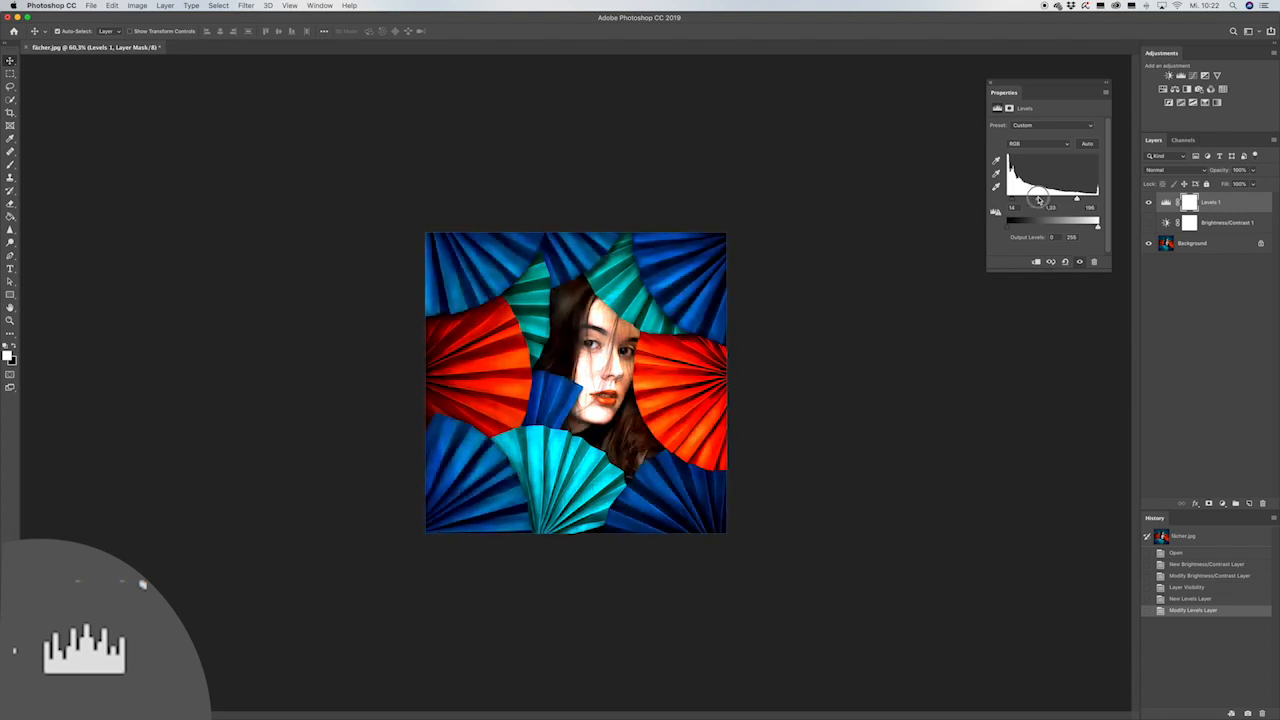
# Add a Curves adjustment layer, hide the Levels layer, and shape an S-curve with raised highlights and lowered shadows.
pyautogui.click(1193, 75)
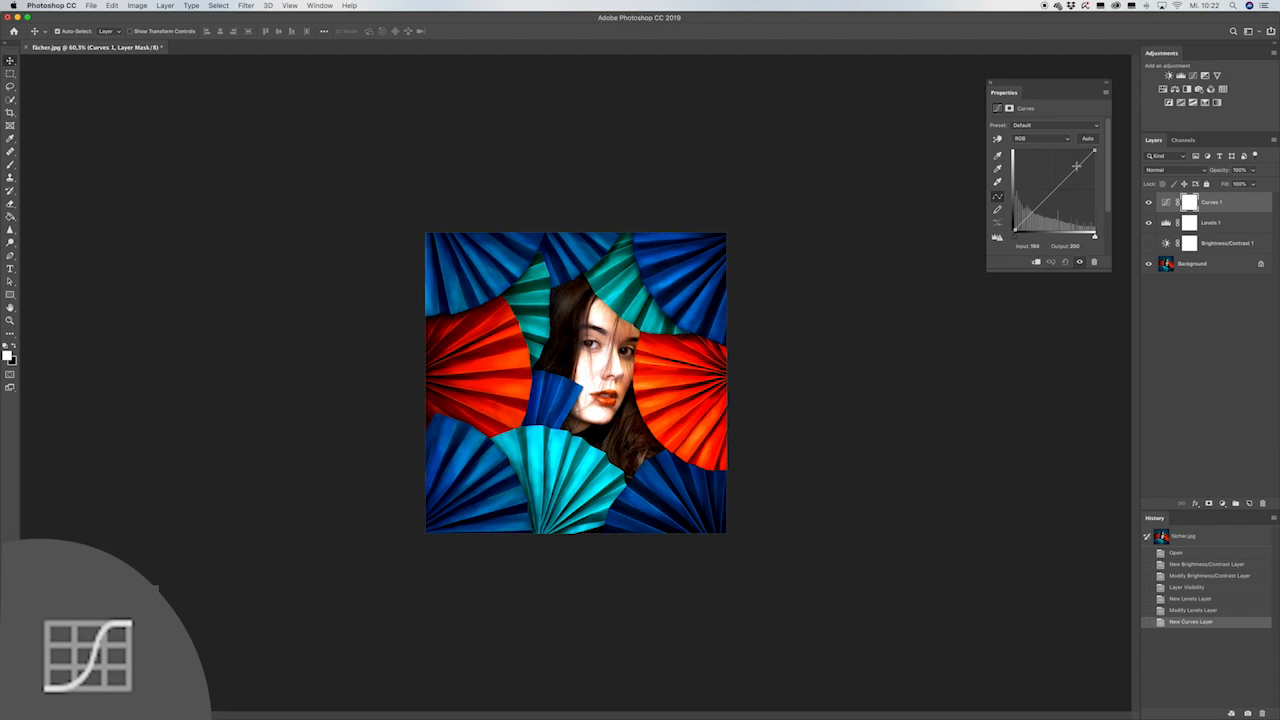
pyautogui.moveTo(1076, 166); pyautogui.dragTo(1075, 160)
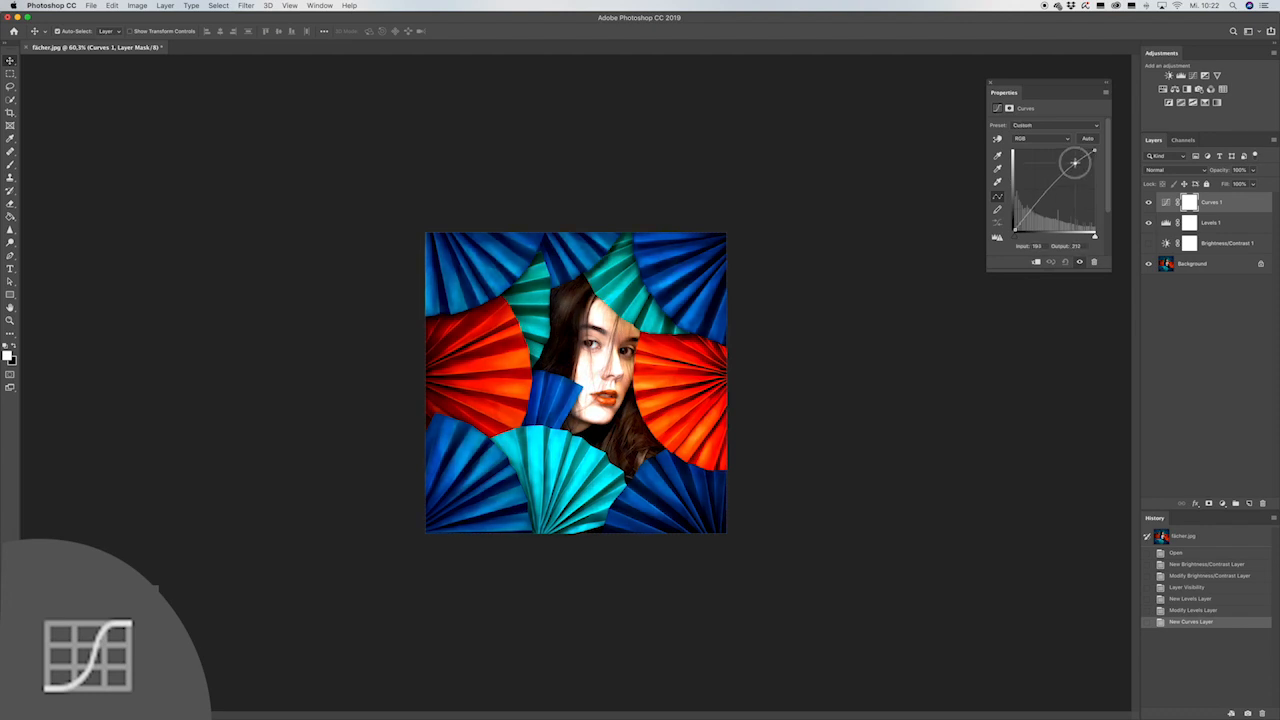
pyautogui.click(1147, 222)
pyautogui.moveTo(1076, 166); pyautogui.dragTo(1073, 163)
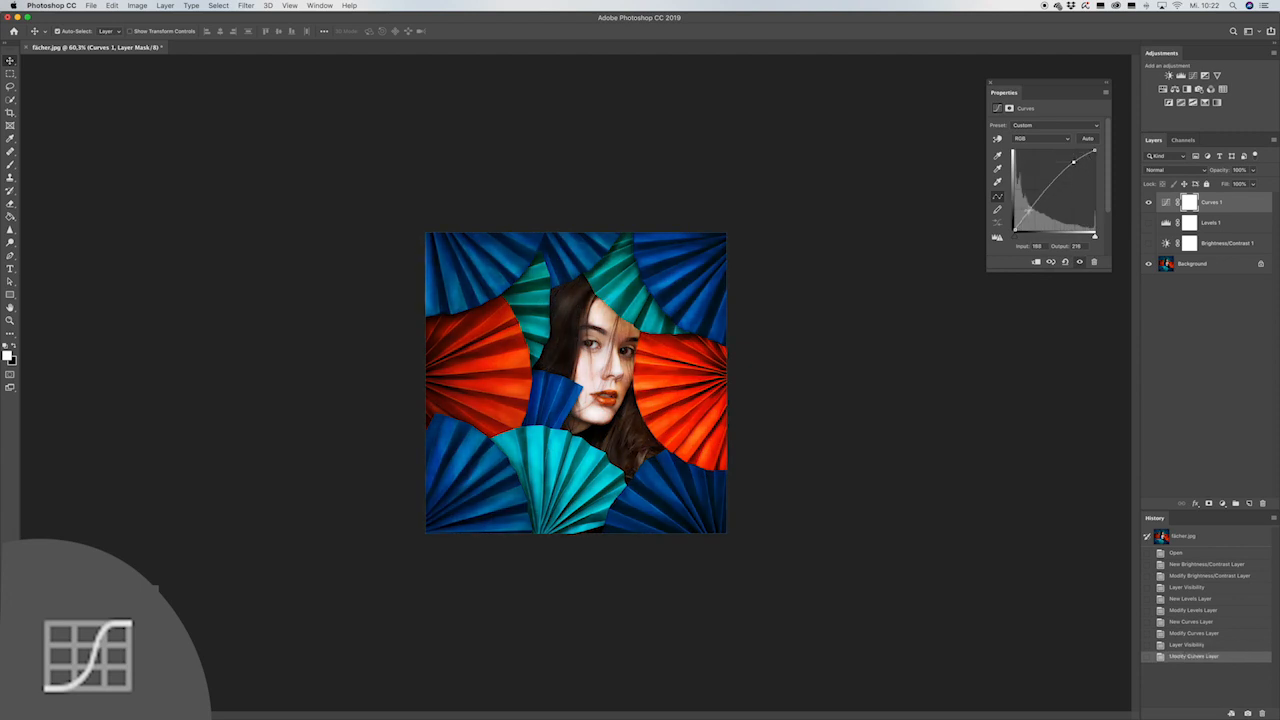
pyautogui.moveTo(1043, 195); pyautogui.dragTo(1073, 162)
pyautogui.click(1077, 162)
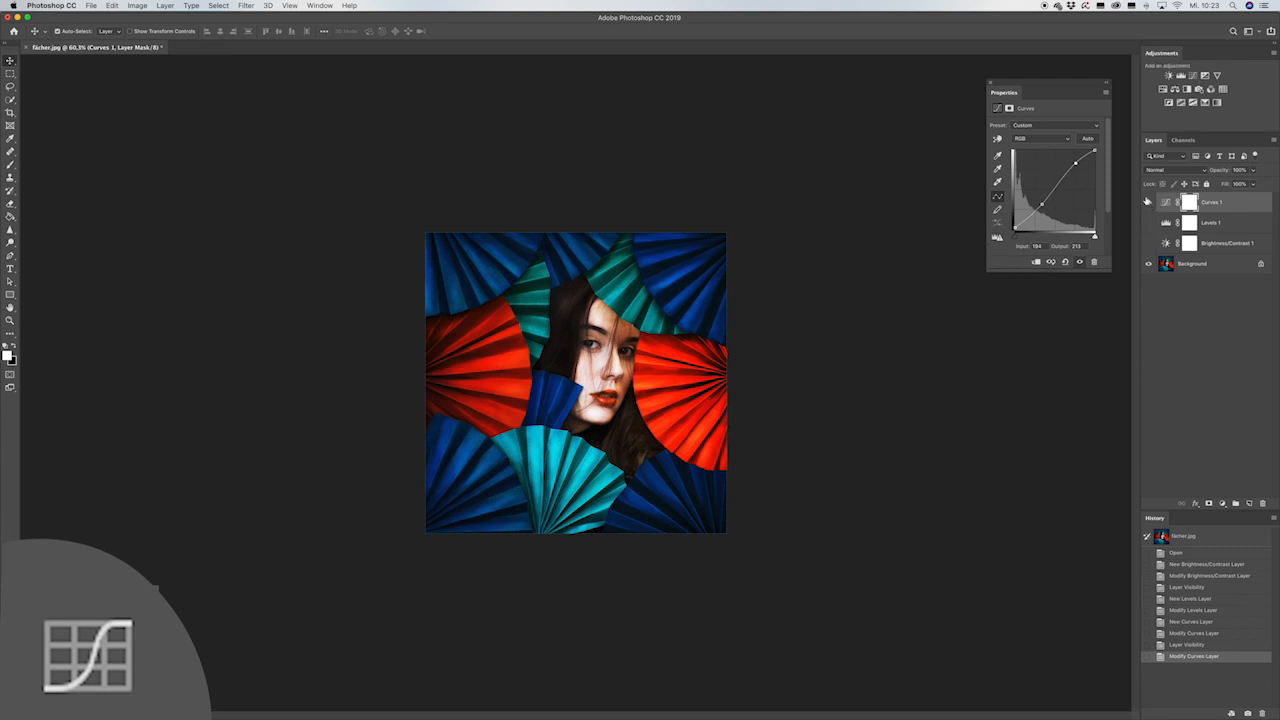
# Add an Exposure adjustment layer with exposure -0.20, a lowered offset and gamma 2.31, and hide the Exposure and Curves layers.
pyautogui.click(1205, 75)
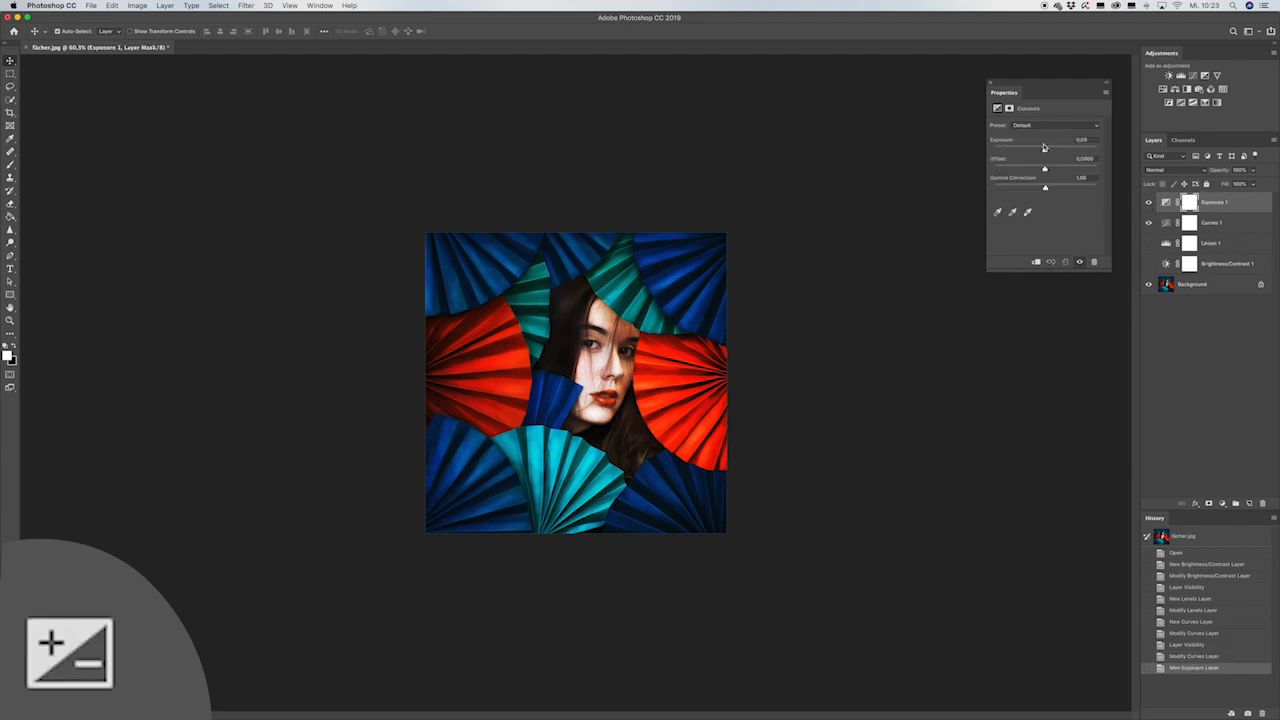
pyautogui.moveTo(1045, 152); pyautogui.dragTo(1014, 188)
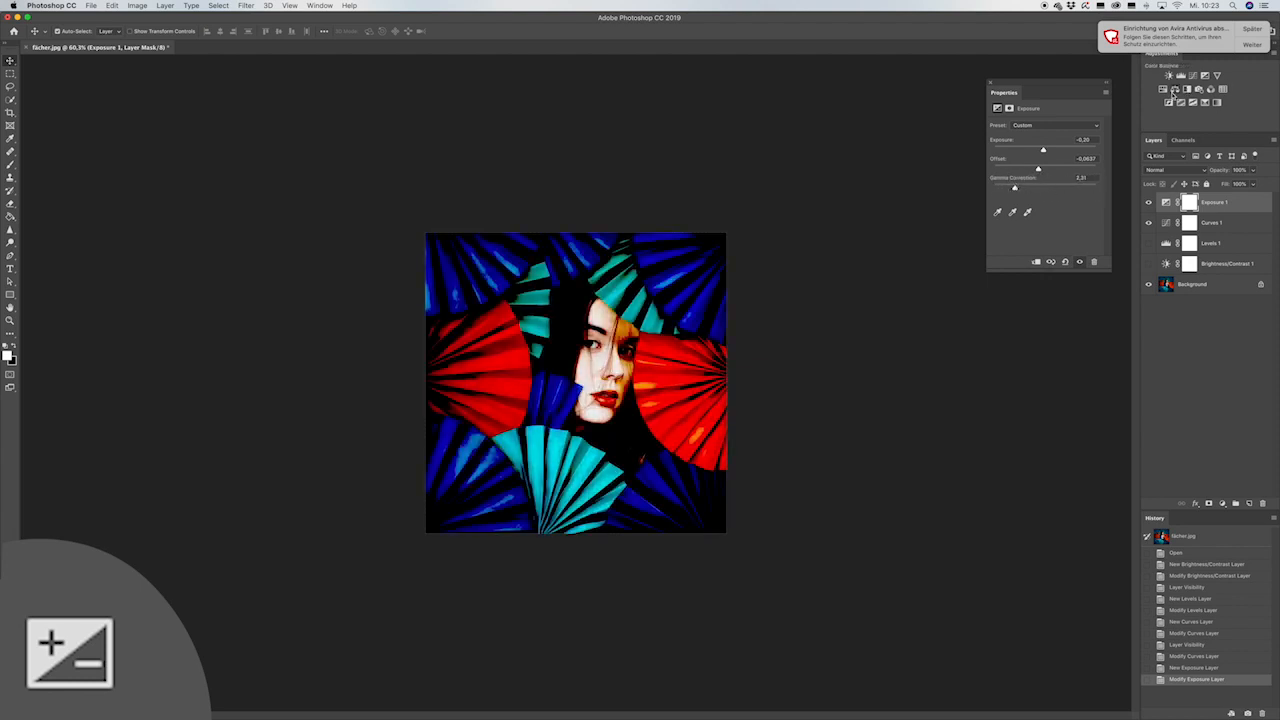
pyautogui.click(1148, 202)
pyautogui.click(1148, 222)
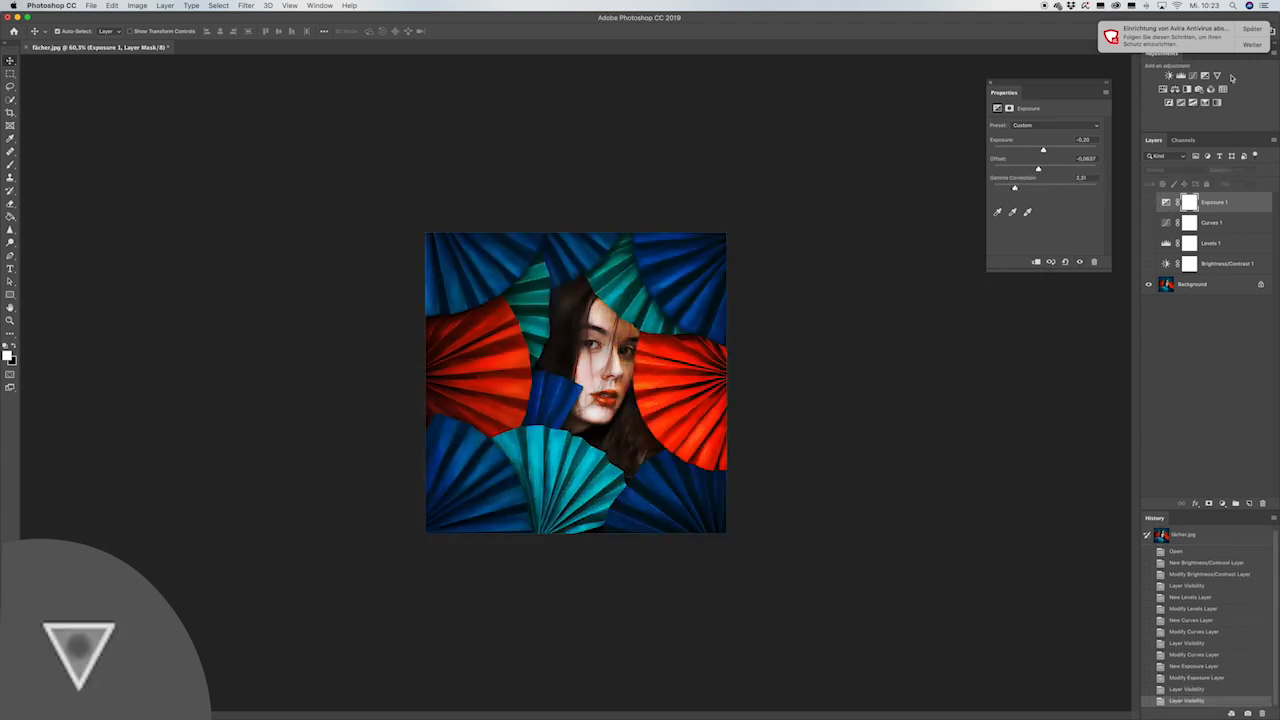
# Add a Vibrance adjustment layer and raise its vibrance slightly.
pyautogui.click(1217, 75)
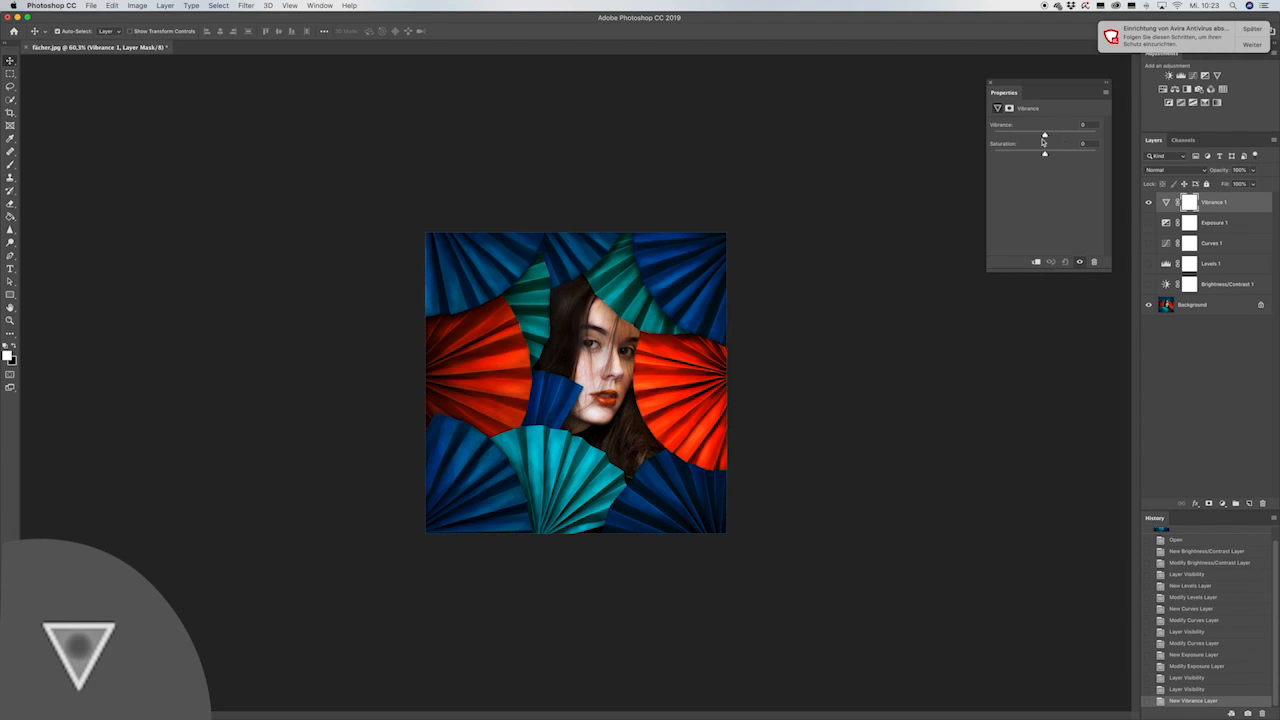
pyautogui.moveTo(1043, 135)
pyautogui.mouseDown()
pyautogui.moveTo(1080, 134)
pyautogui.moveTo(1048, 134)
pyautogui.mouseUp()
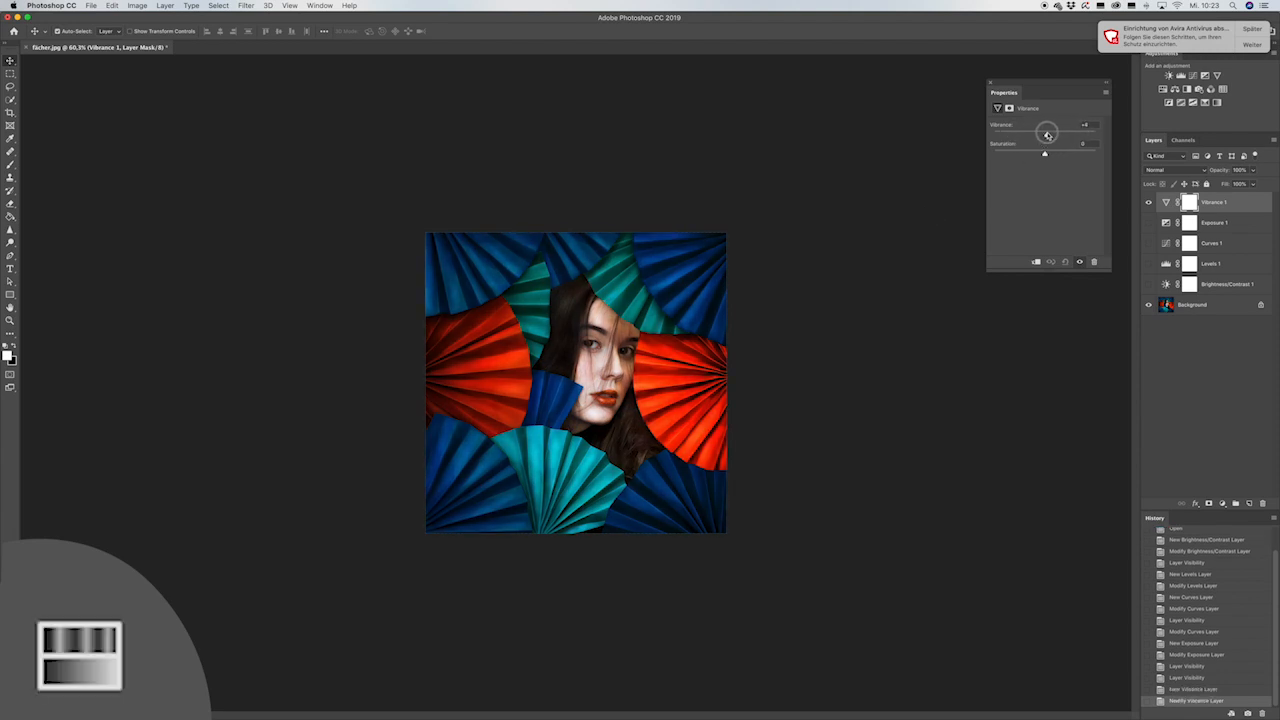
# Add a Hue/Saturation layer, try a master saturation of +100, and shift the Reds to about hue +135, saturation +52 and lightness +6.
pyautogui.click(1162, 89)
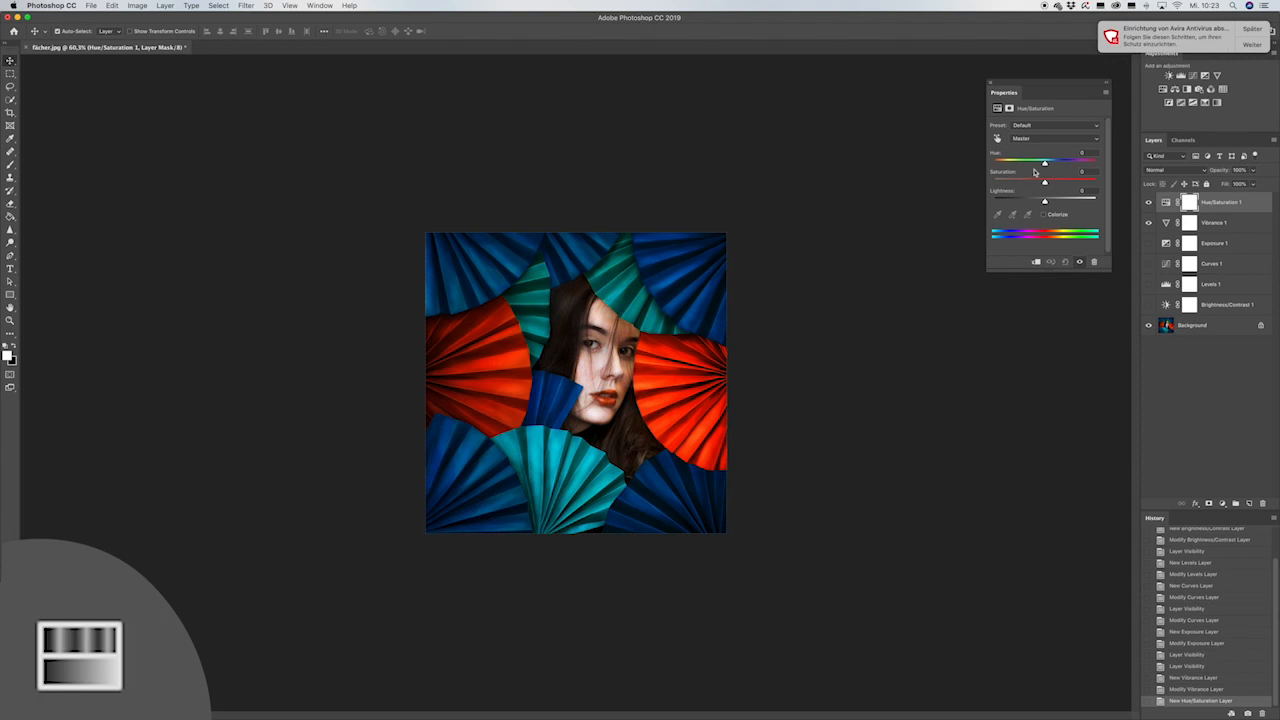
pyautogui.moveTo(1045, 182); pyautogui.dragTo(1126, 170)
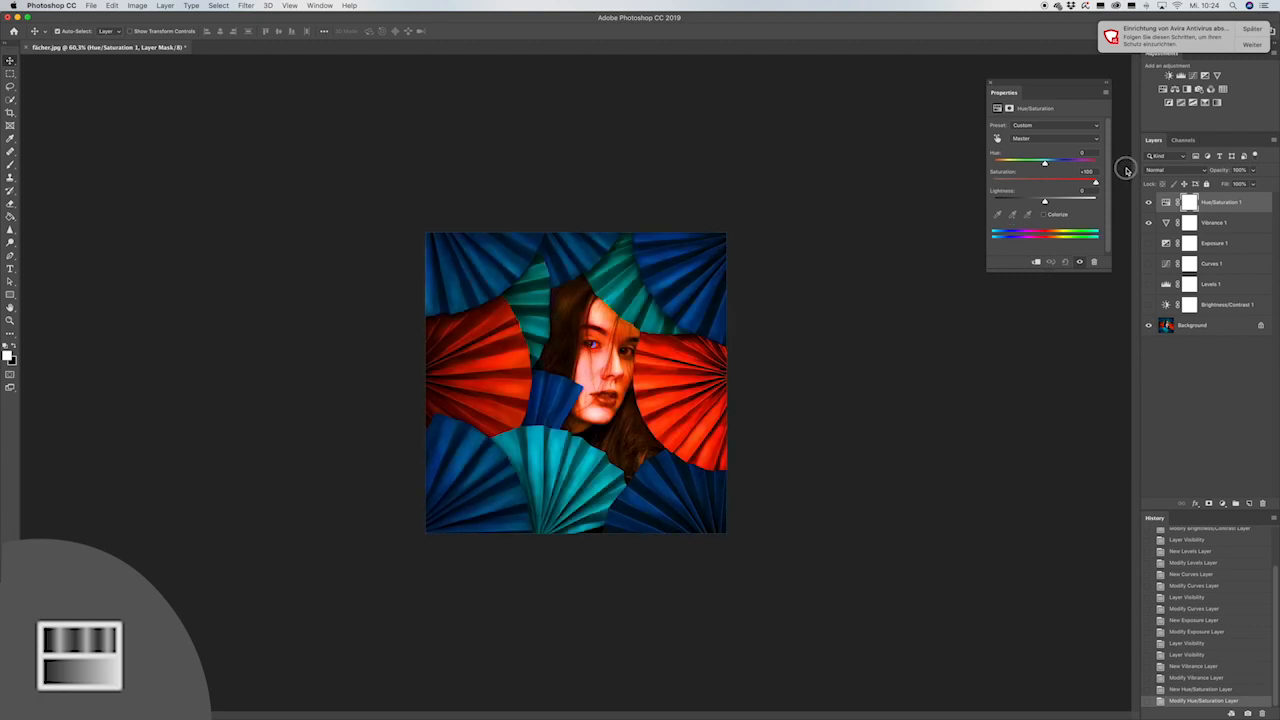
pyautogui.click(1038, 138)
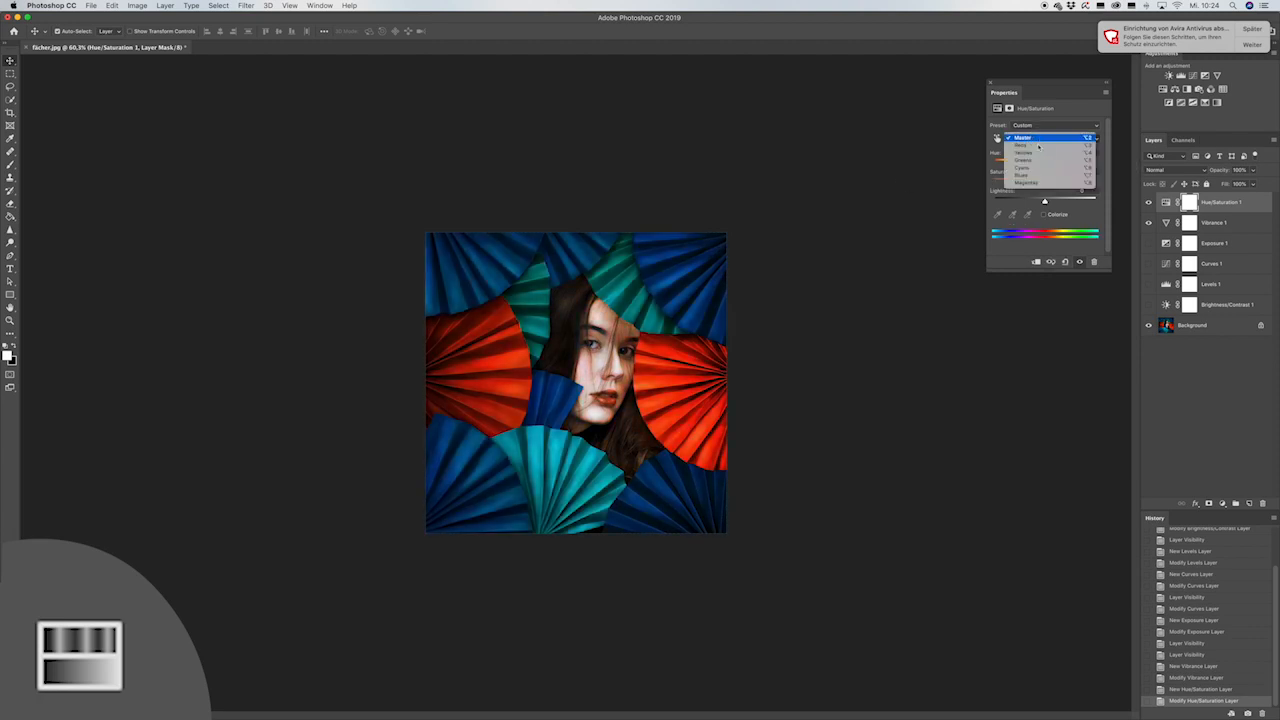
pyautogui.click(1038, 146)
pyautogui.click(1032, 140)
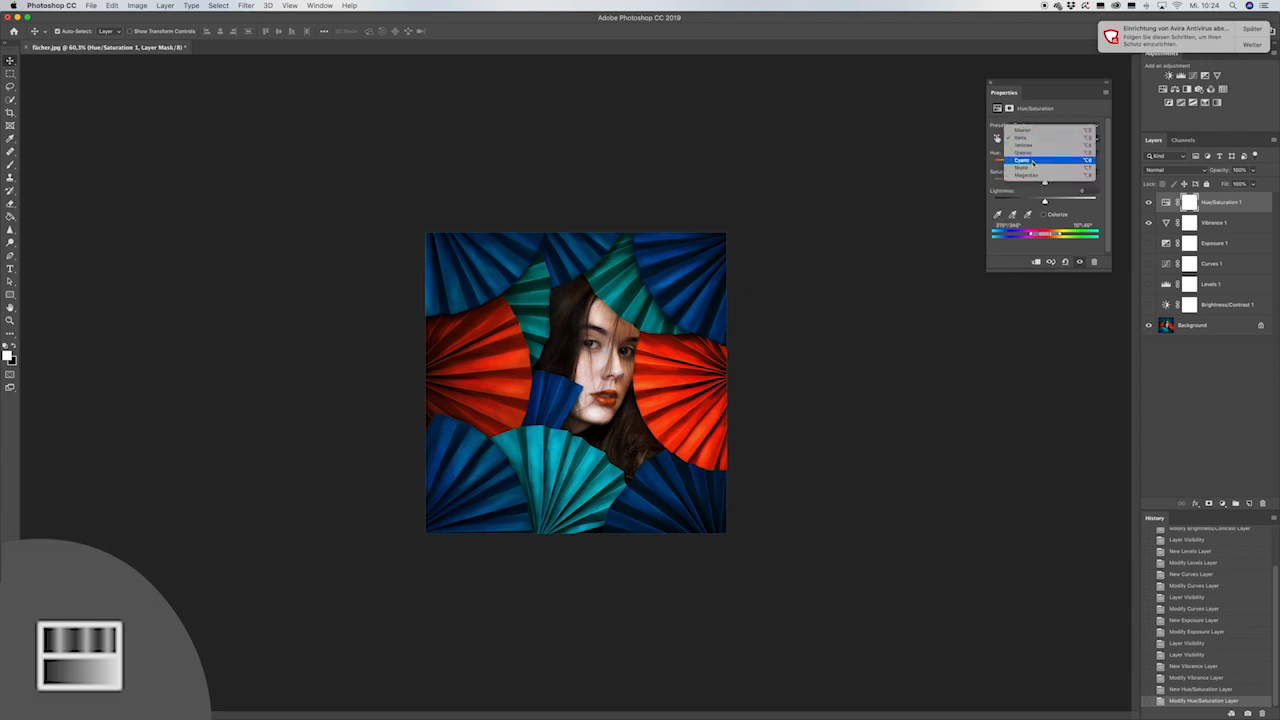
pyautogui.click(1030, 146)
pyautogui.click(1032, 139)
pyautogui.click(1030, 128)
pyautogui.moveTo(1045, 182); pyautogui.dragTo(1107, 184)
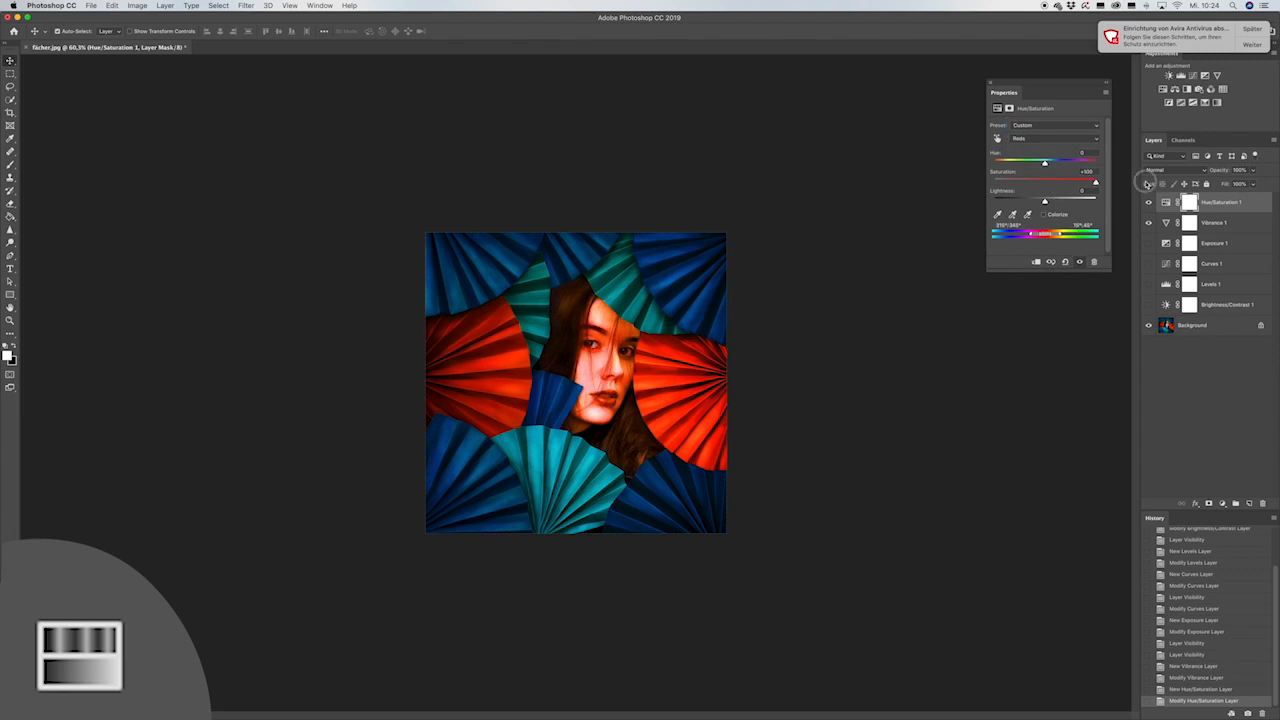
pyautogui.moveTo(1096, 182)
pyautogui.mouseDown()
pyautogui.moveTo(1000, 183)
pyautogui.moveTo(1123, 172)
pyautogui.moveTo(998, 176)
pyautogui.moveTo(1048, 175)
pyautogui.moveTo(1100, 201)
pyautogui.moveTo(1080, 200)
pyautogui.mouseUp()
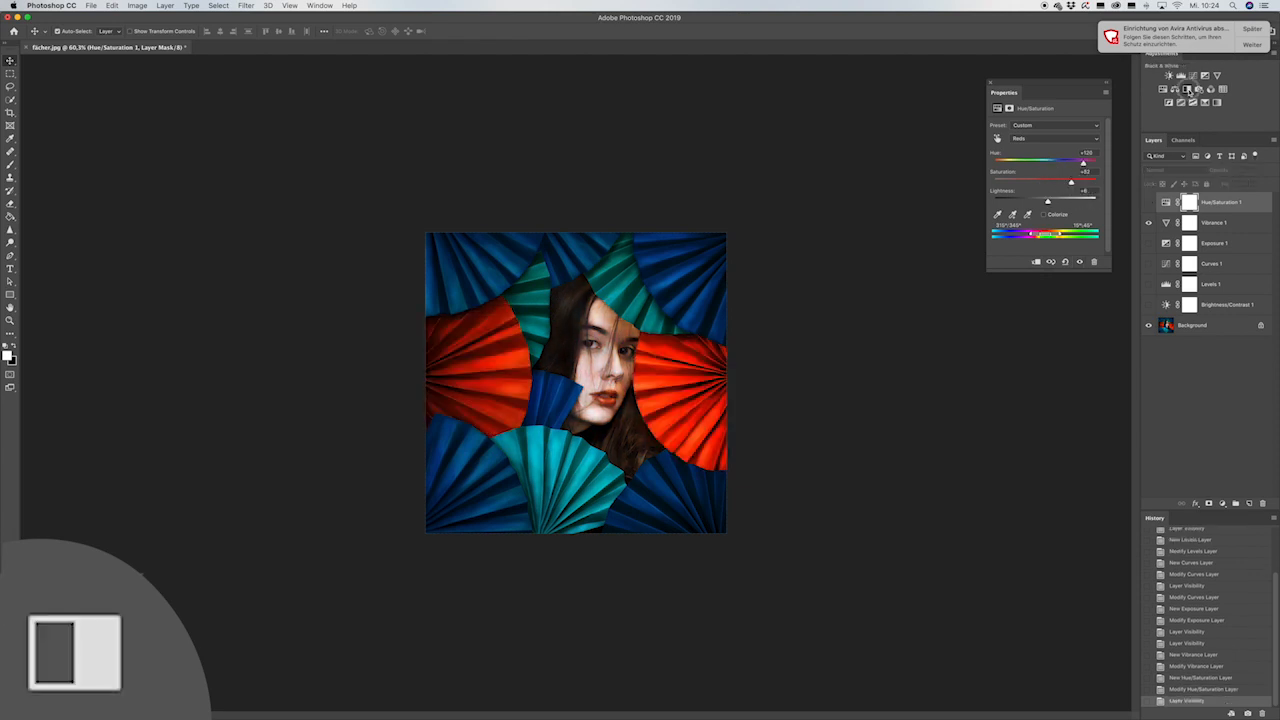
# Add a Black & White layer with altered colour sliders, and a Photo Filter layer using Warming Filter (85) with its density varied.
pyautogui.click(1187, 89)
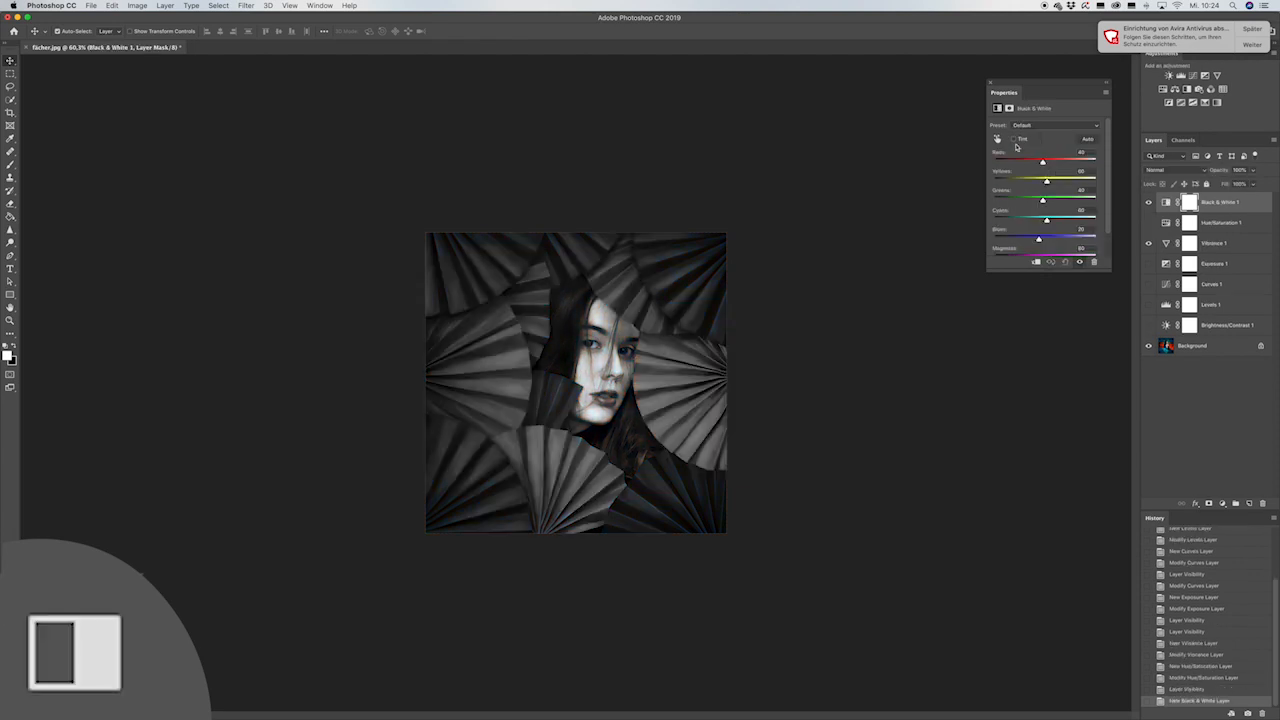
pyautogui.moveTo(1044, 162)
pyautogui.mouseDown()
pyautogui.moveTo(1070, 162)
pyautogui.moveTo(1034, 162)
pyautogui.moveTo(1080, 182)
pyautogui.moveTo(1011, 181)
pyautogui.moveTo(1045, 181)
pyautogui.mouseUp()
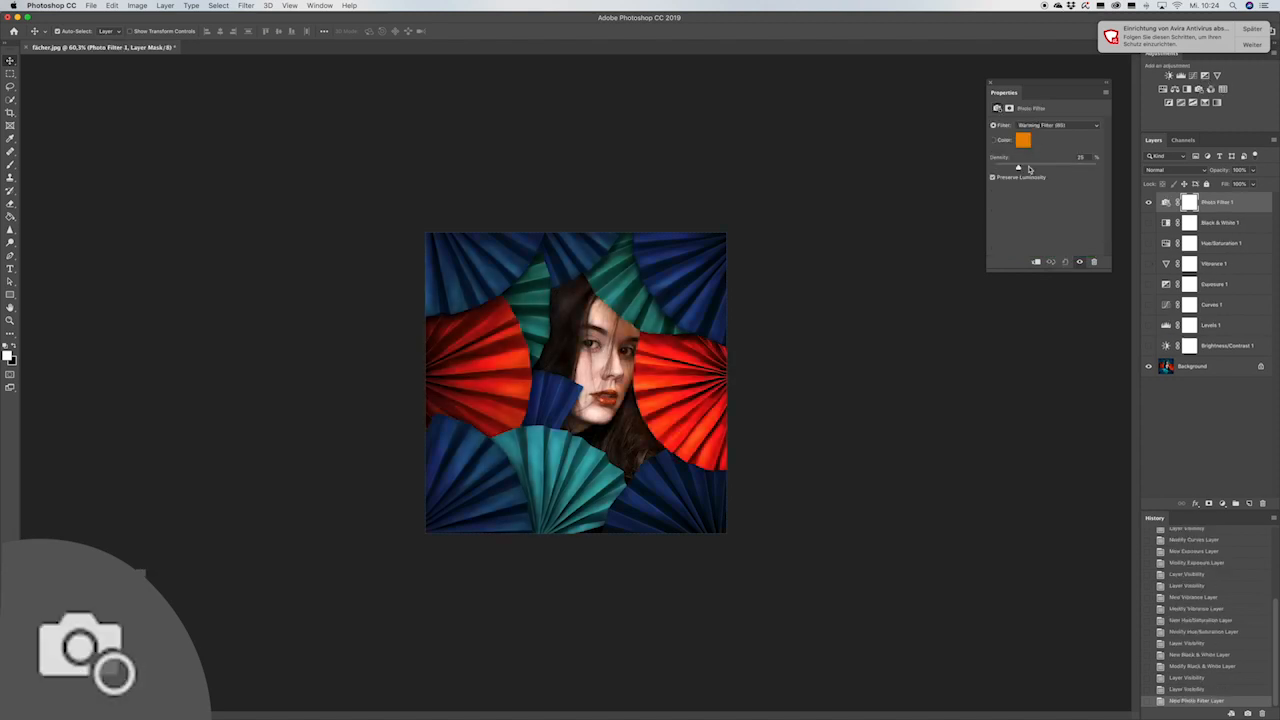
pyautogui.moveTo(1029, 168)
pyautogui.mouseDown()
pyautogui.moveTo(1044, 168)
pyautogui.moveTo(1004, 167)
pyautogui.mouseUp()
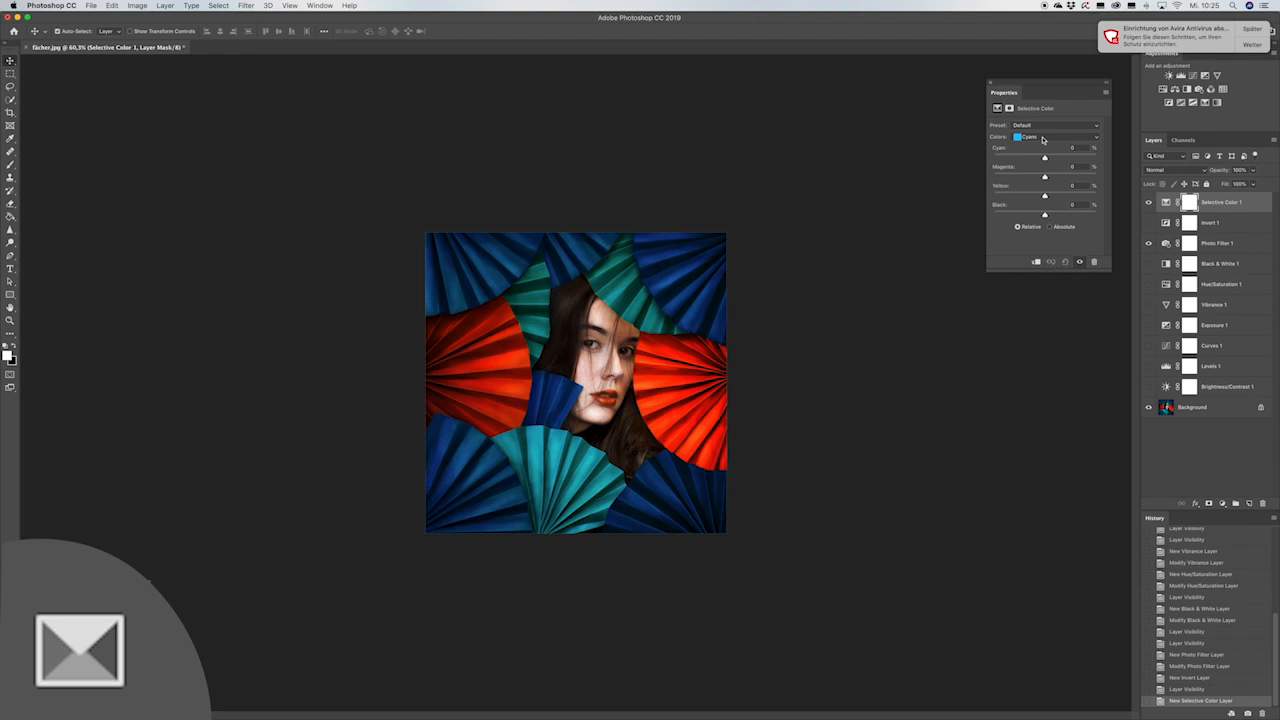
# Adjust the Reds in the Selective Color layer to cyan -6, magenta -32, yellow about -55 and black -29.
pyautogui.click(1043, 138)
pyautogui.click(1032, 114)
pyautogui.moveTo(1045, 159); pyautogui.dragTo(1099, 159)
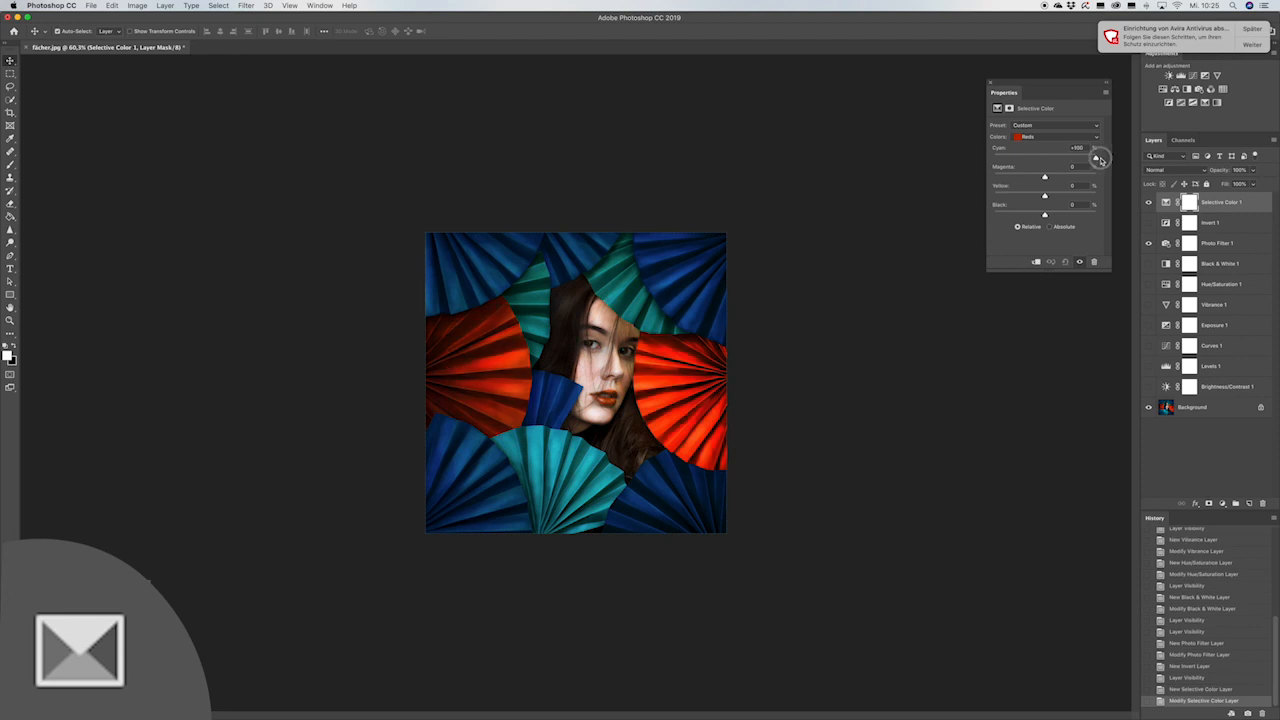
pyautogui.moveTo(1097, 158); pyautogui.dragTo(1016, 209)
# Hide and delete the Selective Color adjustment layer.
pyautogui.click(1149, 203)
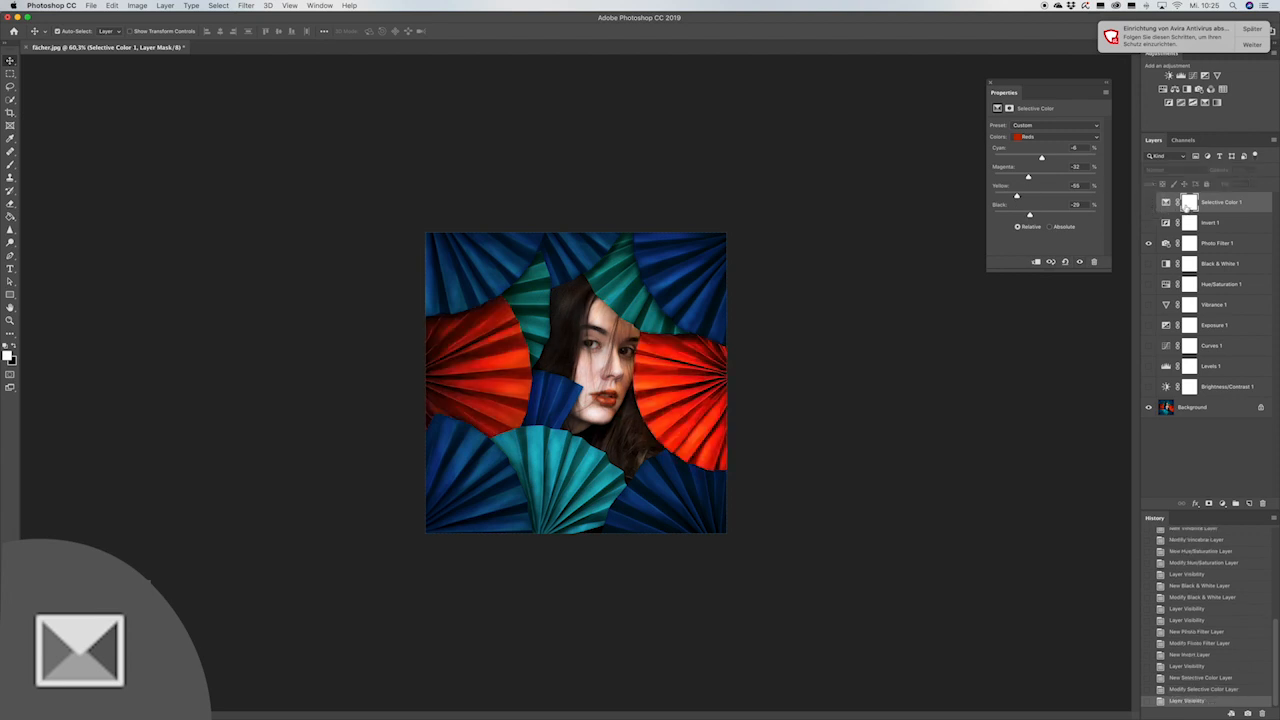
pyautogui.moveTo(1231, 205); pyautogui.dragTo(1262, 503)
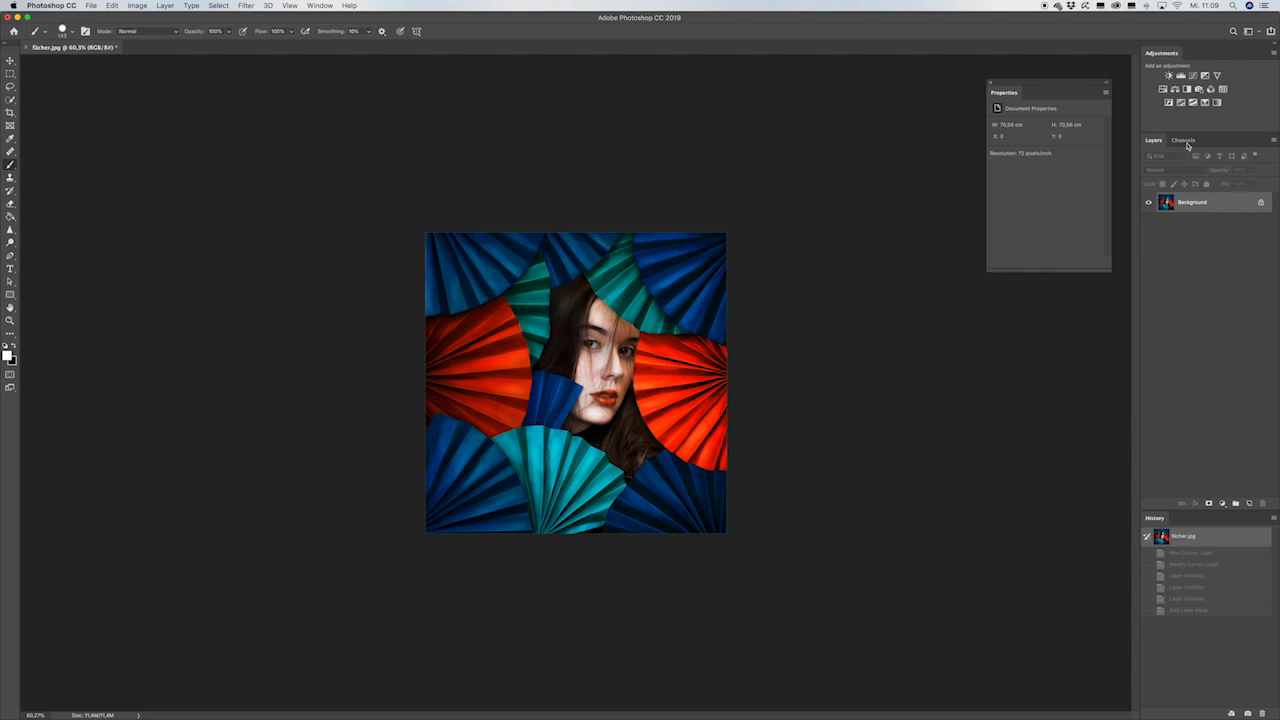
# Add a Curves layer lifting the midtones from input 114 to output 161, and toggle its visibility twice to compare.
pyautogui.click(1193, 76)
pyautogui.moveTo(1056, 197); pyautogui.dragTo(1050, 180)
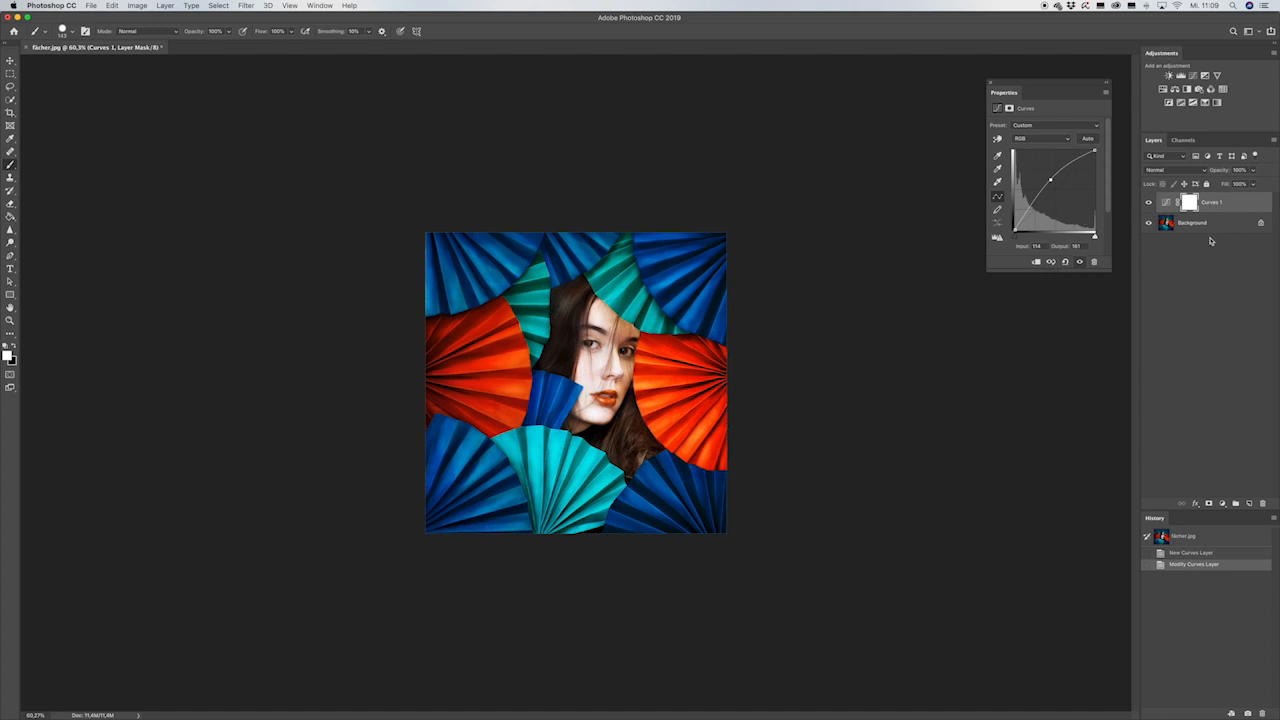
pyautogui.click(1149, 203)
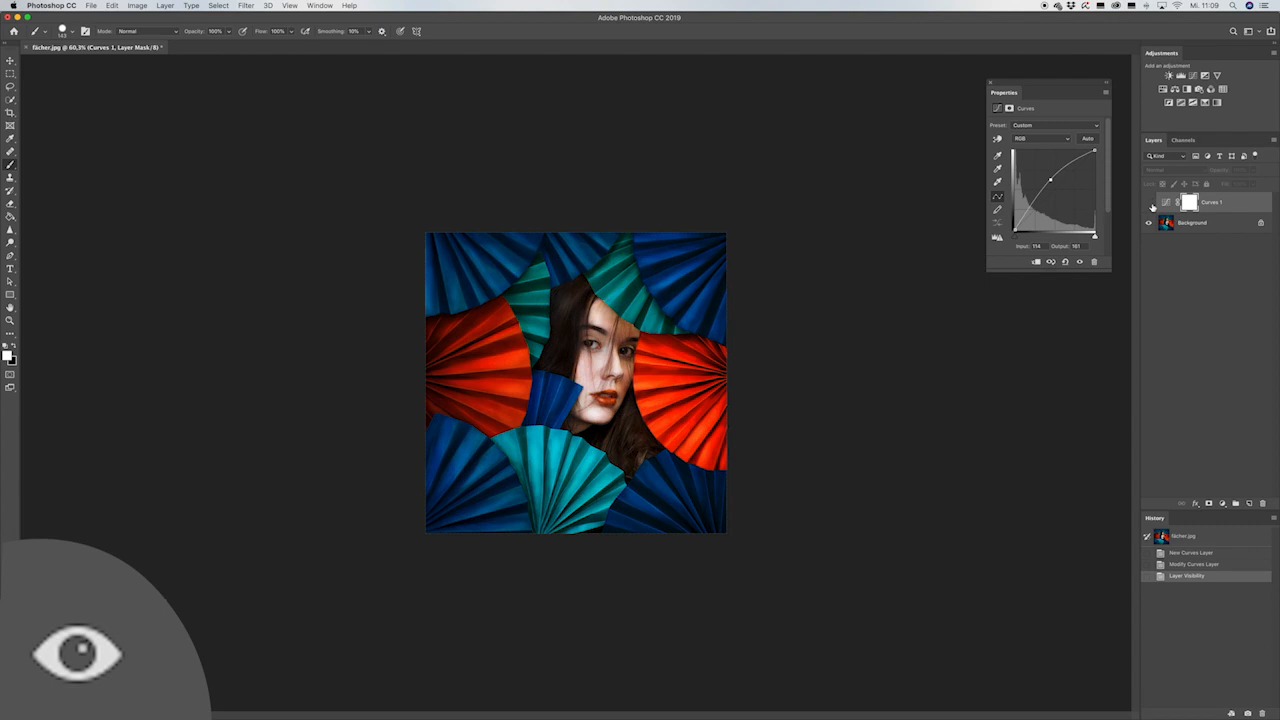
pyautogui.click(1149, 203)
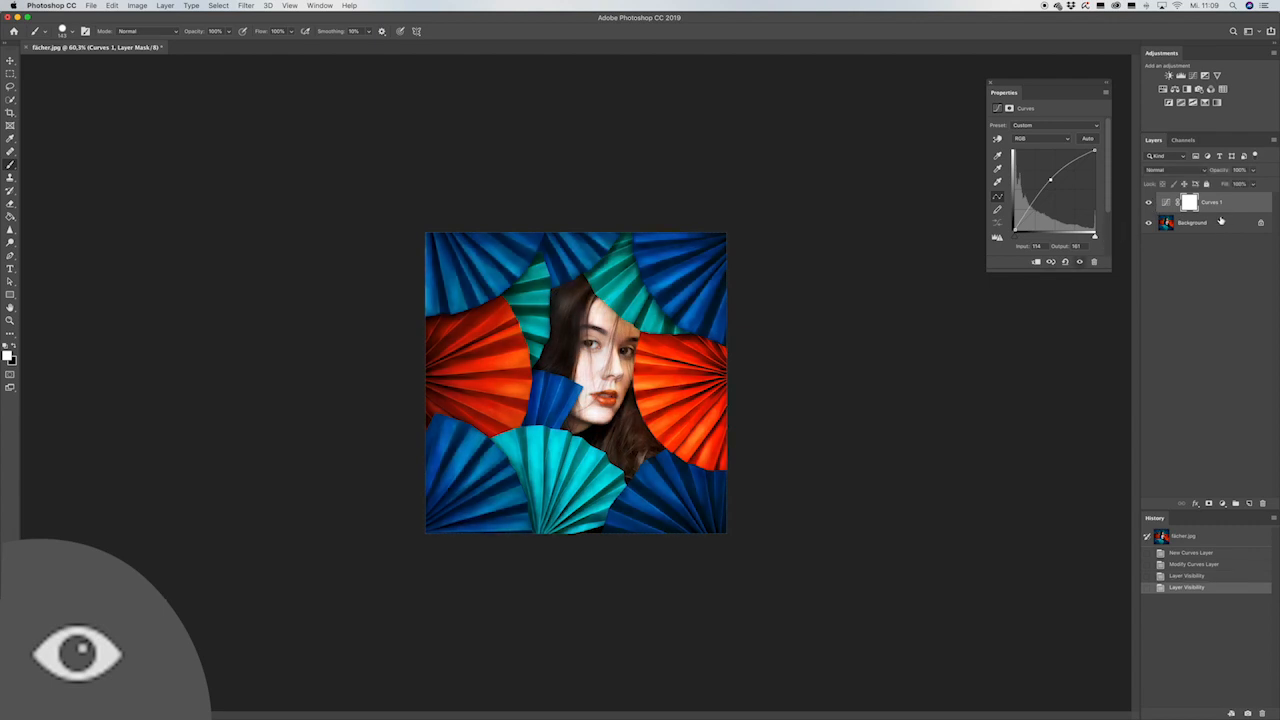
pyautogui.click(1149, 203)
pyautogui.click(1149, 203)
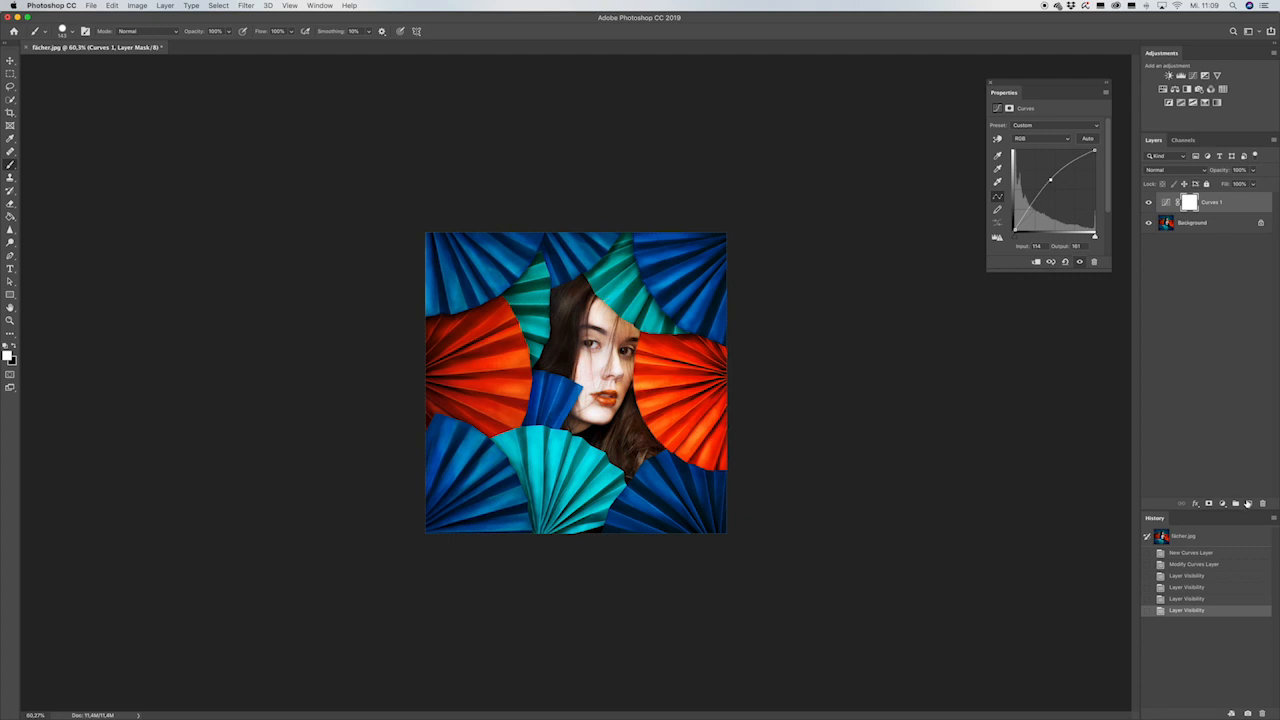
# Create a new empty layer and paint several thick white brush strokes across the photo on it.
pyautogui.click(1248, 503)
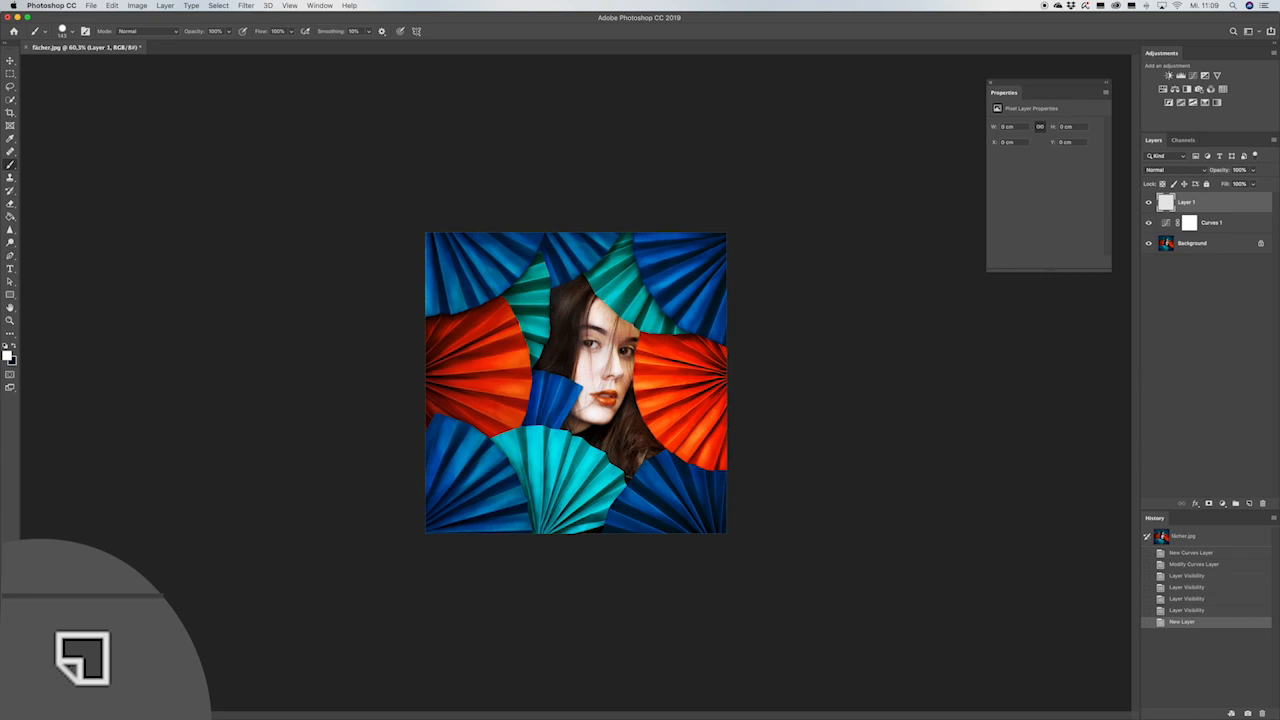
pyautogui.moveTo(465, 410); pyautogui.dragTo(630, 470)
pyautogui.moveTo(705, 270); pyautogui.dragTo(670, 470)
pyautogui.moveTo(432, 440)
pyautogui.mouseDown()
pyautogui.moveTo(529, 443)
pyautogui.moveTo(640, 490)
pyautogui.mouseUp()
pyautogui.moveTo(530, 360); pyautogui.dragTo(505, 440)
pyautogui.click(626, 453)
pyautogui.moveTo(565, 364); pyautogui.dragTo(568, 422)
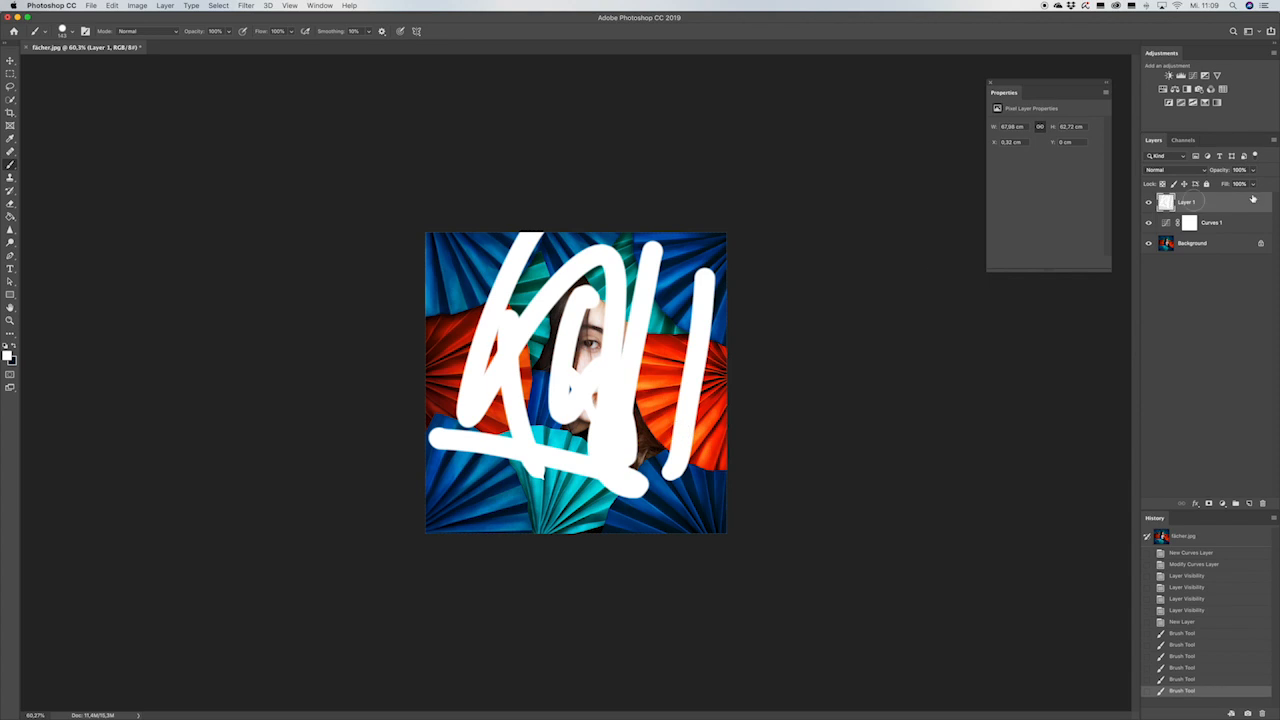
# Toggle the visibility of the painted layer off and on, leaving it hidden.
pyautogui.click(1149, 203)
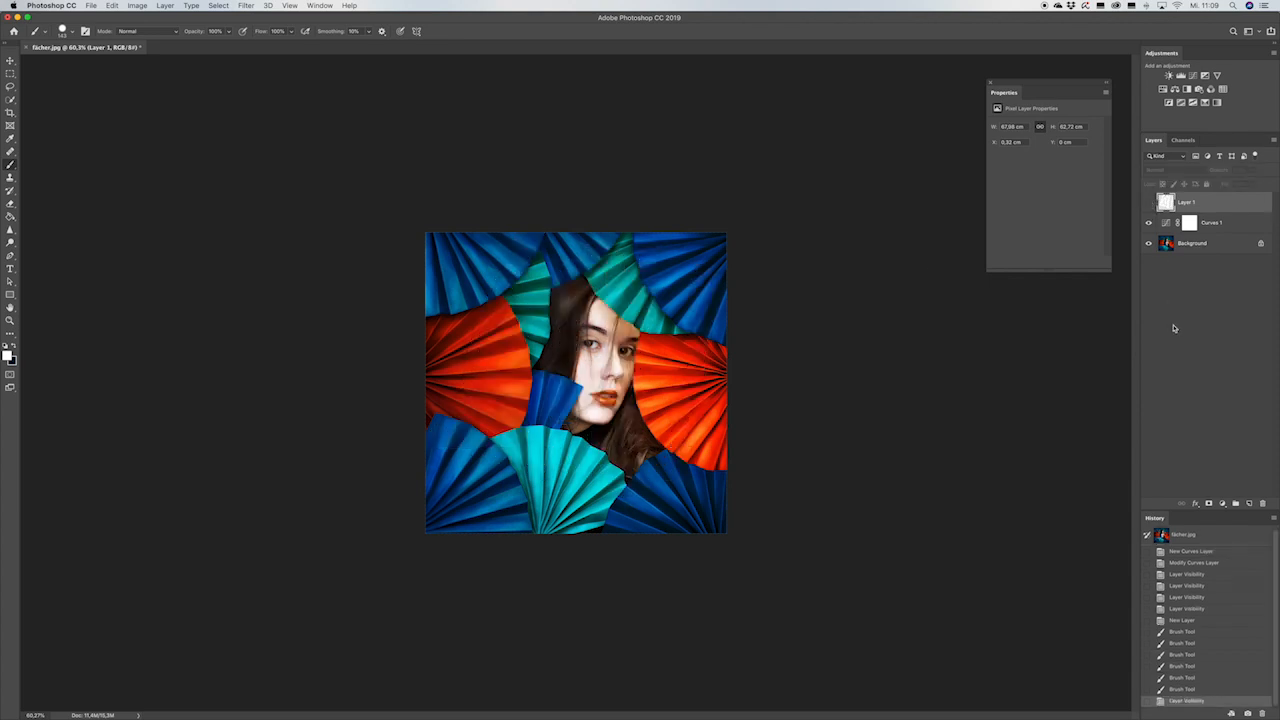
pyautogui.click(1148, 203)
pyautogui.click(1148, 203)
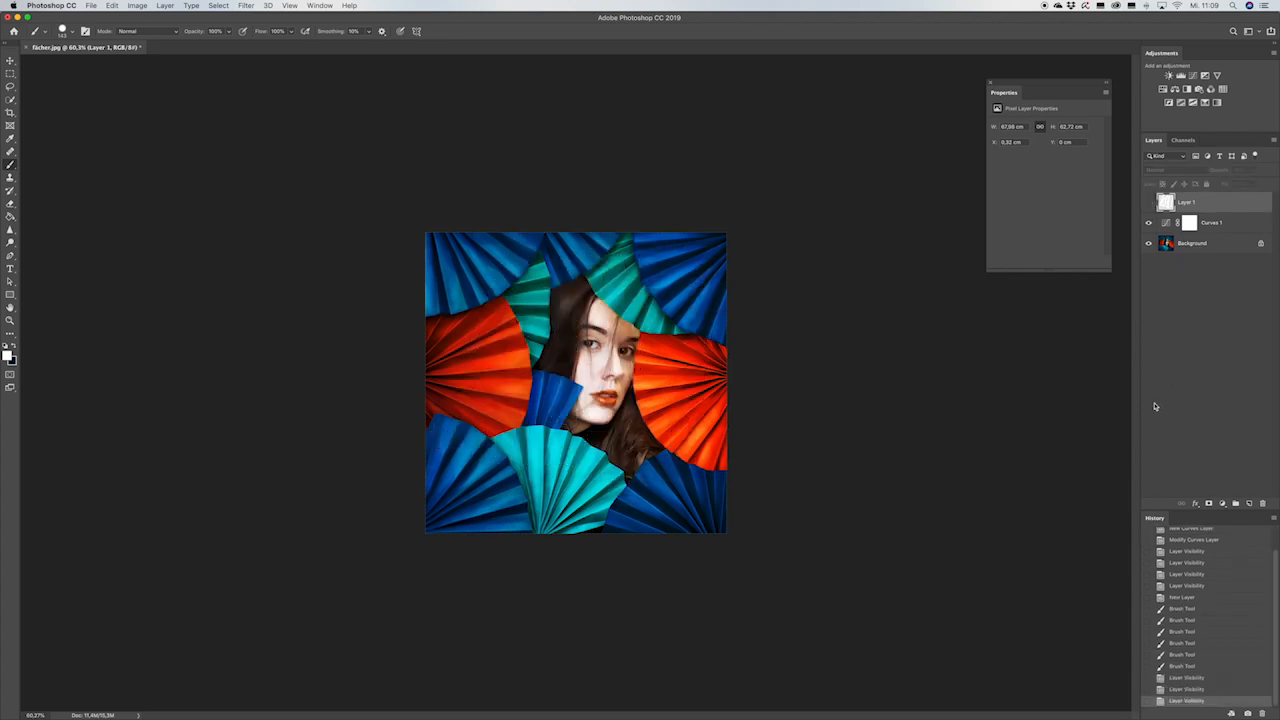
# Add a layer mask to the Background layer.
pyautogui.click(1191, 246)
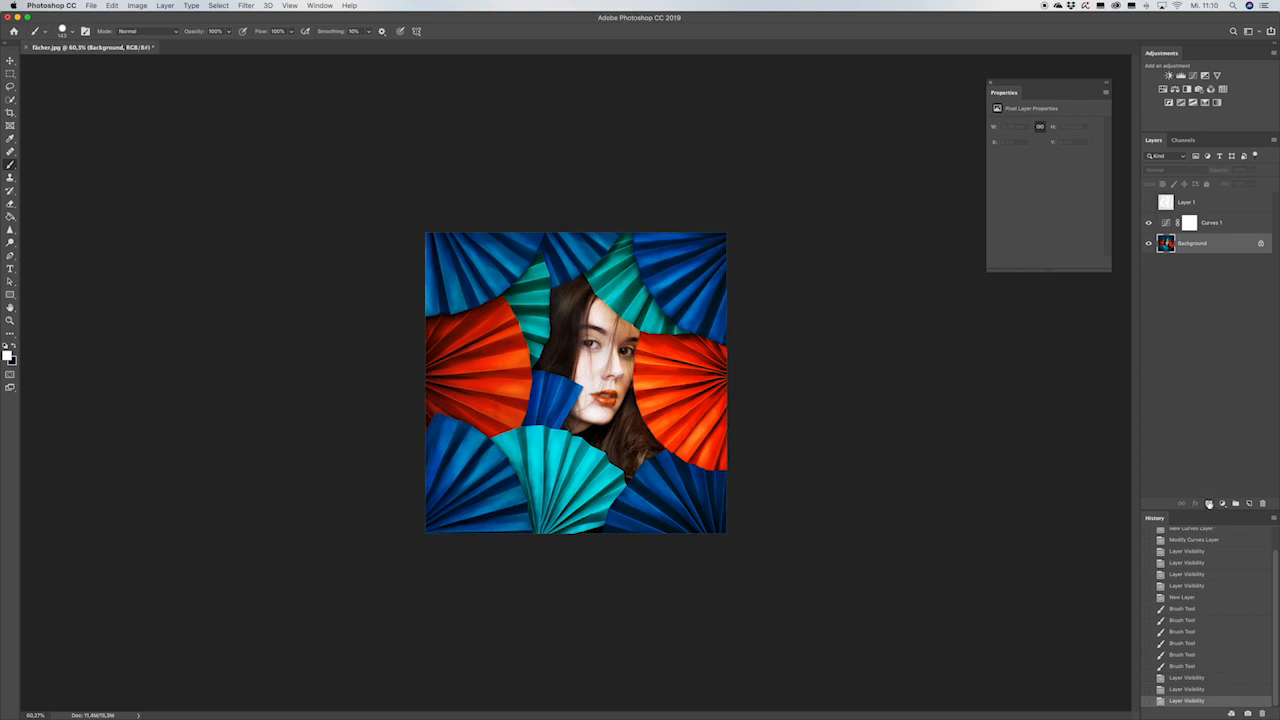
pyautogui.click(1208, 504)
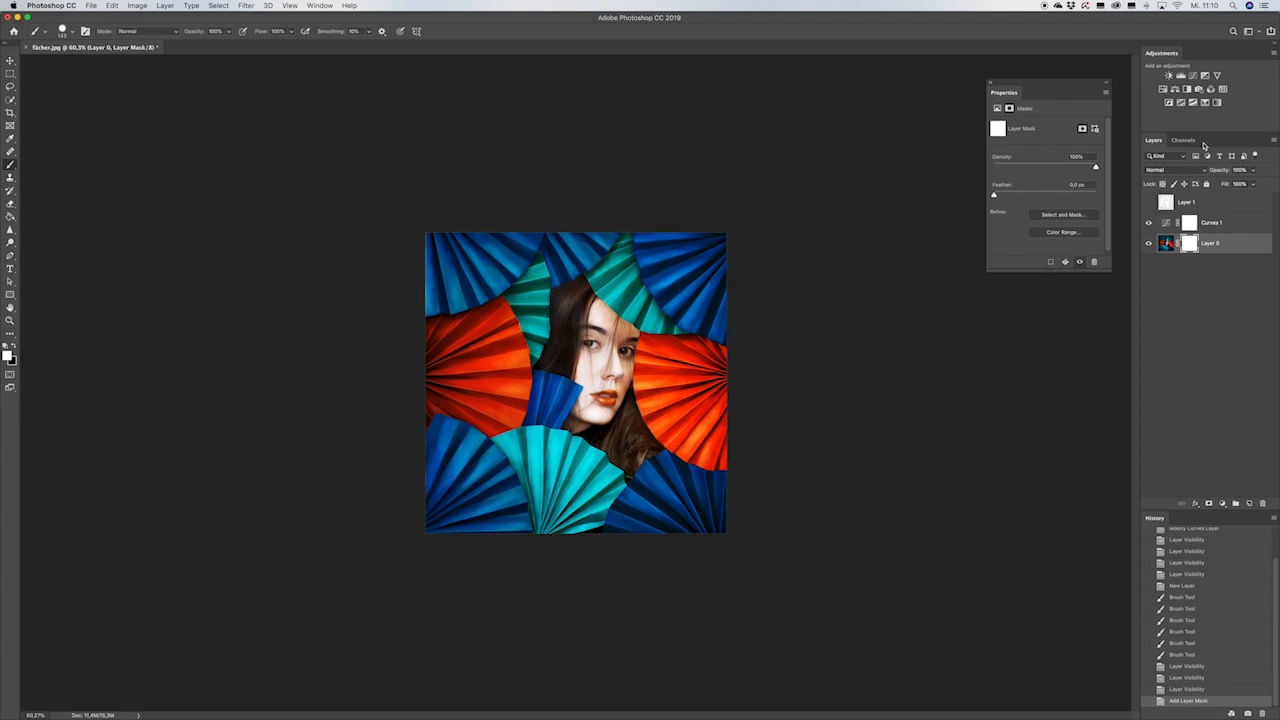
# Paint black on the photo layer's mask with broad brush strokes to hide the woman's face and hair.
pyautogui.press('x')
pyautogui.moveTo(573, 355)
pyautogui.mouseDown()
pyautogui.moveTo(610, 325)
pyautogui.moveTo(610, 455)
pyautogui.mouseUp()
pyautogui.moveTo(560, 330)
pyautogui.mouseDown()
pyautogui.moveTo(580, 410)
pyautogui.moveTo(620, 458)
pyautogui.mouseUp()
pyautogui.moveTo(640, 345); pyautogui.dragTo(672, 478)
# Paint white on the photo layer's mask to bring back all the hidden parts of the portrait.
pyautogui.press('x')
pyautogui.moveTo(588, 335)
pyautogui.mouseDown()
pyautogui.moveTo(595, 430)
pyautogui.moveTo(625, 445)
pyautogui.moveTo(602, 462)
pyautogui.mouseUp()
pyautogui.moveTo(645, 350)
pyautogui.mouseDown()
pyautogui.moveTo(648, 420)
pyautogui.moveTo(630, 468)
pyautogui.mouseUp()
pyautogui.moveTo(545, 340)
pyautogui.mouseDown()
pyautogui.moveTo(556, 380)
pyautogui.moveTo(566, 300)
pyautogui.moveTo(570, 320)
pyautogui.mouseUp()
pyautogui.moveTo(660, 400); pyautogui.dragTo(699, 504)
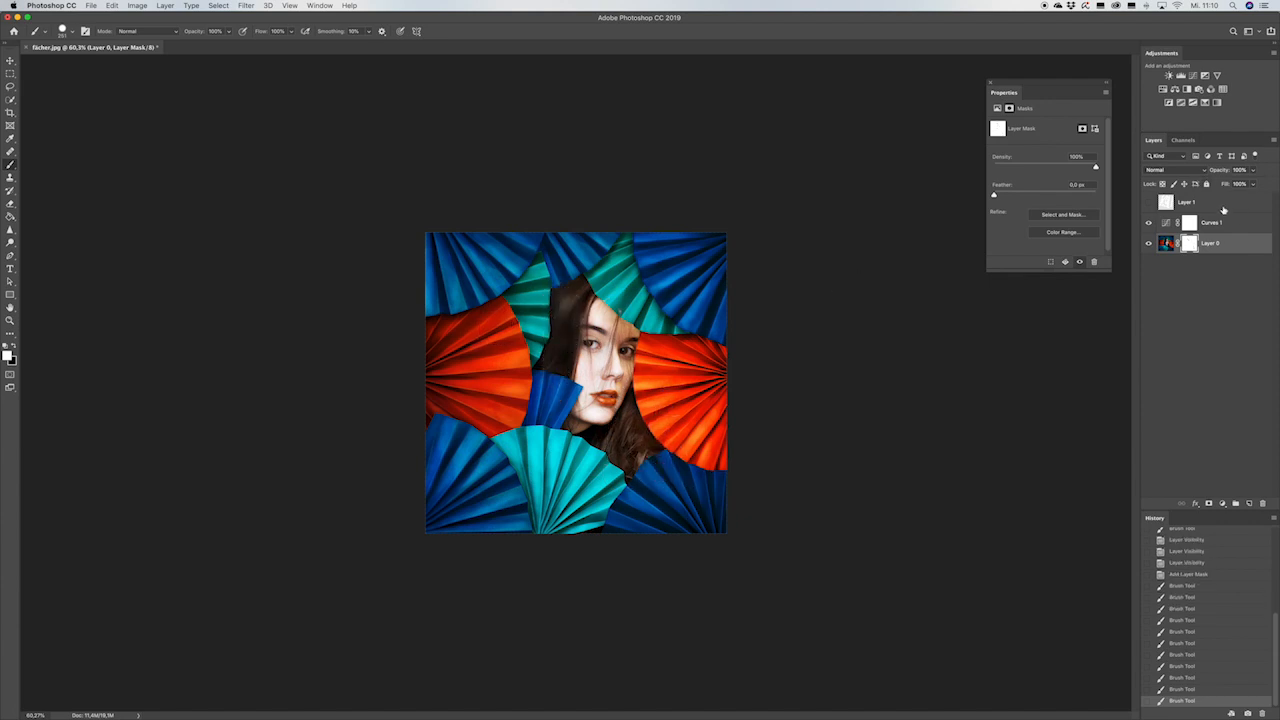
# Add a Brightness/Contrast adjustment layer above the hidden painted layer and set its Brightness to 150.
pyautogui.click(1200, 205)
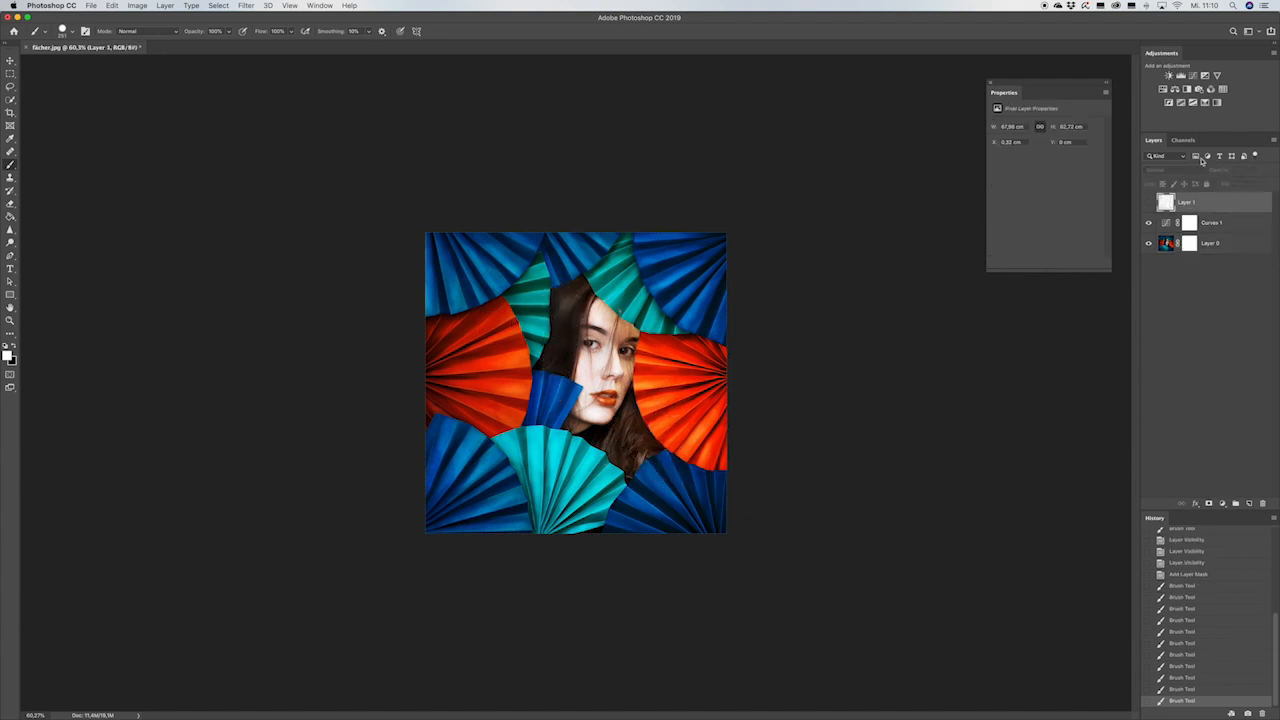
pyautogui.click(1170, 76)
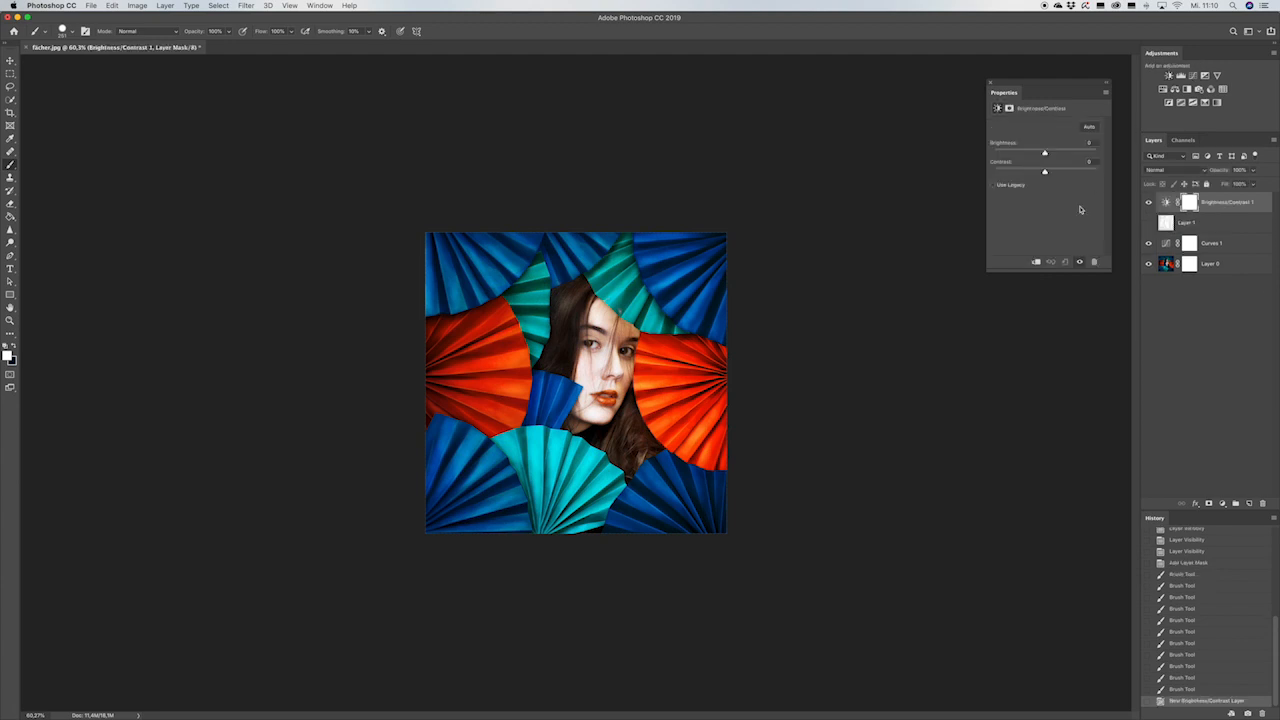
pyautogui.click(1188, 203)
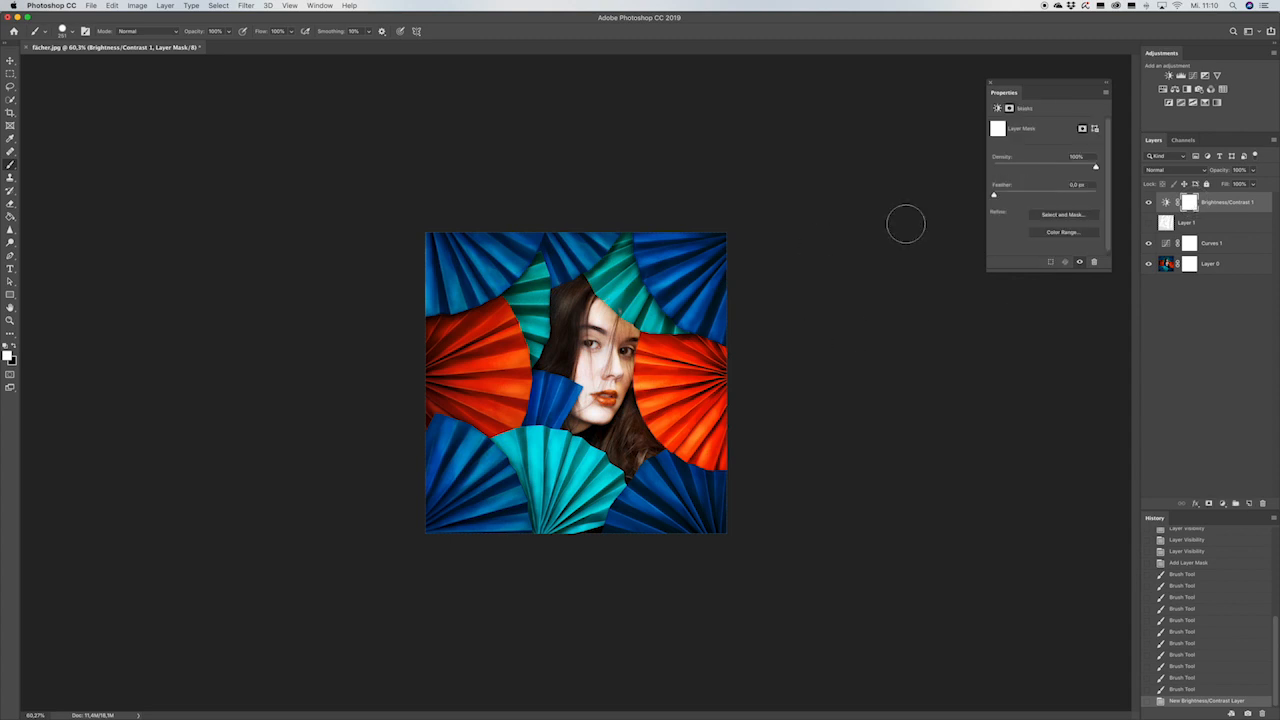
pyautogui.click(1166, 203)
pyautogui.moveTo(1045, 152); pyautogui.dragTo(1122, 152)
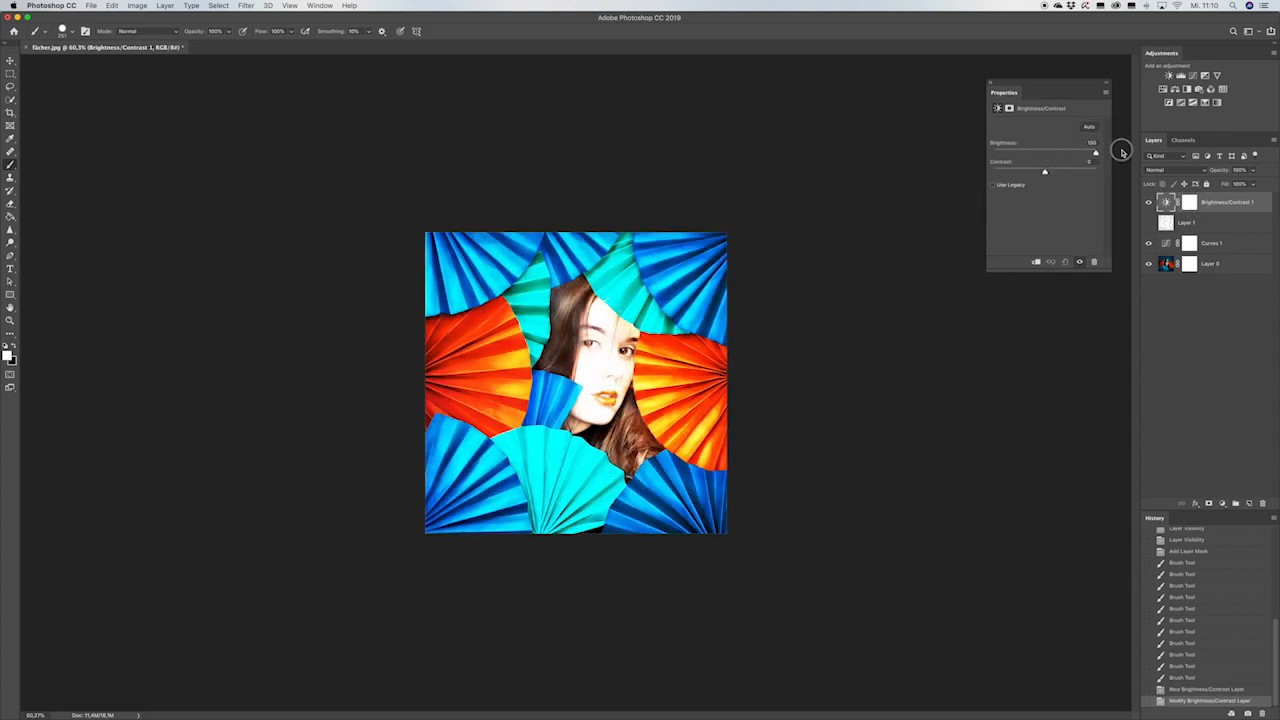
# Paint black on the Brightness/Contrast layer's mask over the woman's face, hair and adjoining fan edges to remove the brightening there.
pyautogui.click(1189, 202)
pyautogui.moveTo(603, 356)
pyautogui.mouseDown()
pyautogui.moveTo(588, 348)
pyautogui.moveTo(605, 385)
pyautogui.moveTo(563, 350)
pyautogui.mouseUp()
pyautogui.press('x')
pyautogui.moveTo(620, 390)
pyautogui.mouseDown()
pyautogui.moveTo(596, 425)
pyautogui.moveTo(640, 455)
pyautogui.mouseUp()
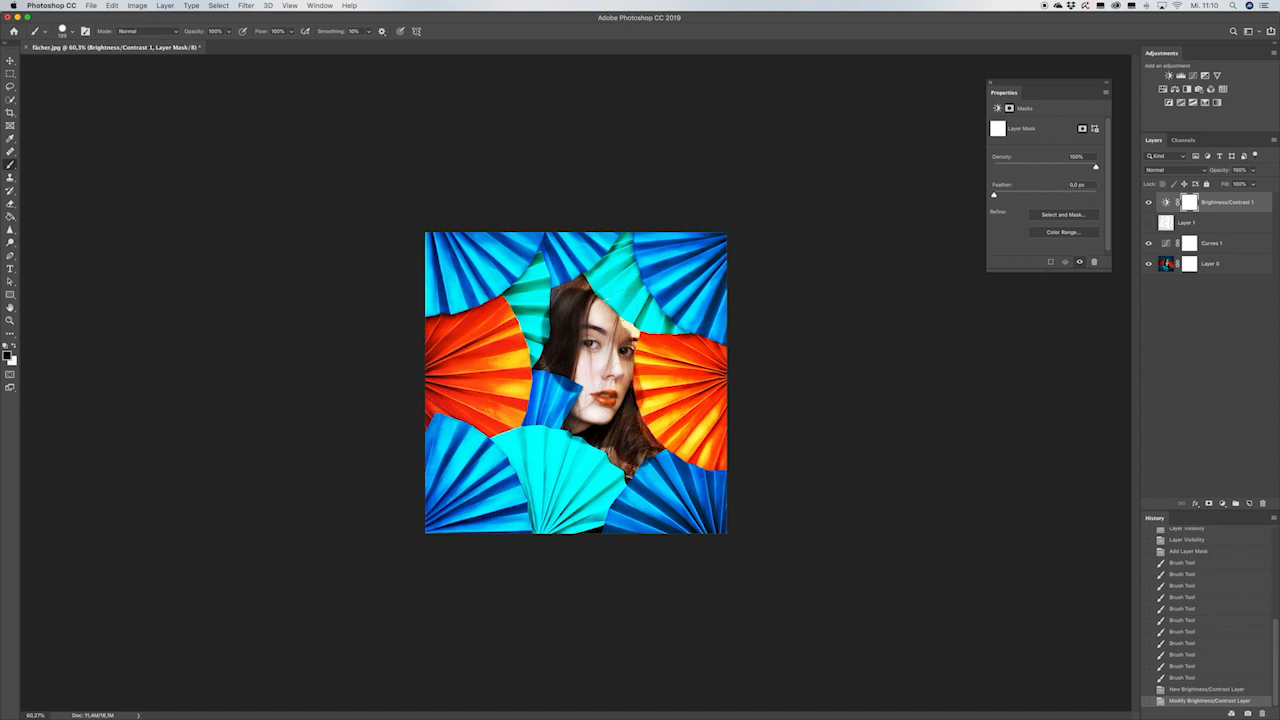
pyautogui.moveTo(624, 305); pyautogui.dragTo(570, 282)
pyautogui.moveTo(575, 350); pyautogui.dragTo(552, 366)
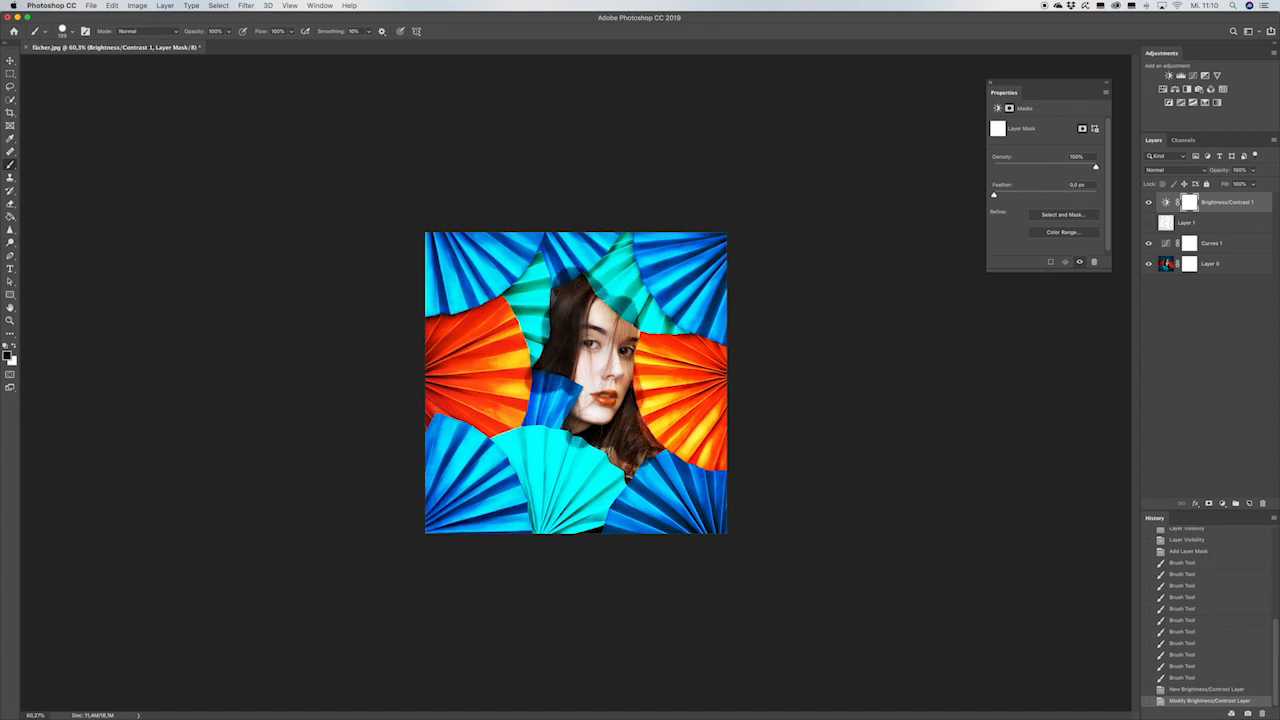